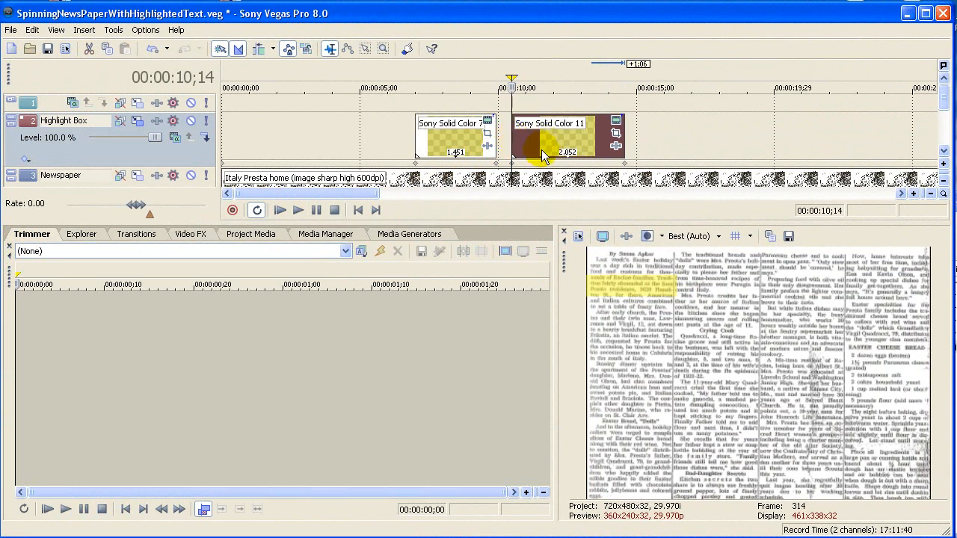
Step: Insert text media on the top track at 00:00:10;14 containing the copied "Tradition fairly abounded" newspaper quote, at font size 14
right_click(511, 101)
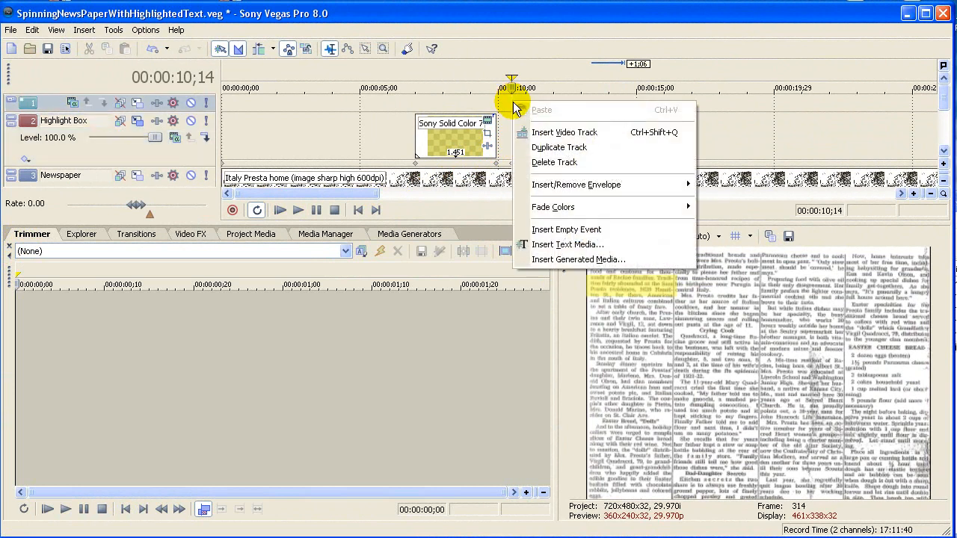
left_click(557, 247)
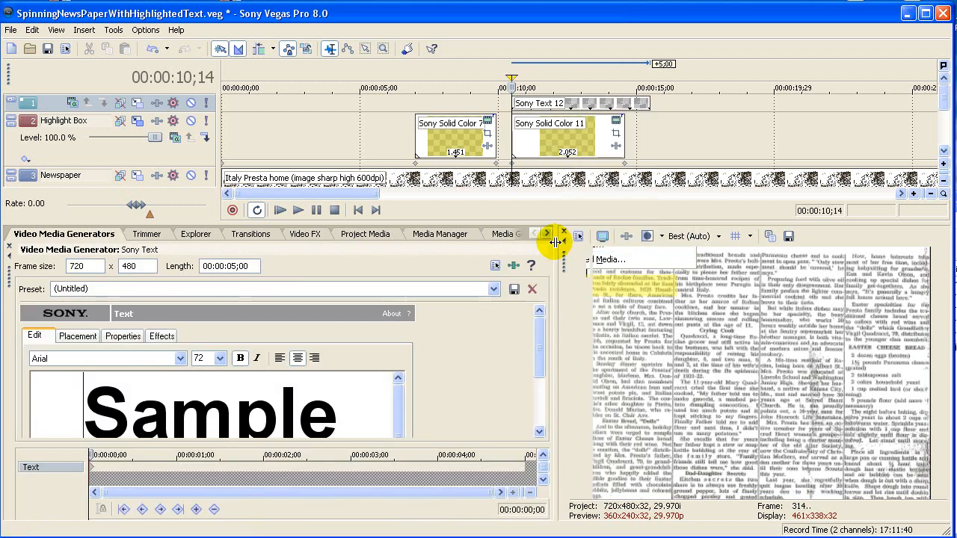
left_click_drag(85, 406, 408, 508)
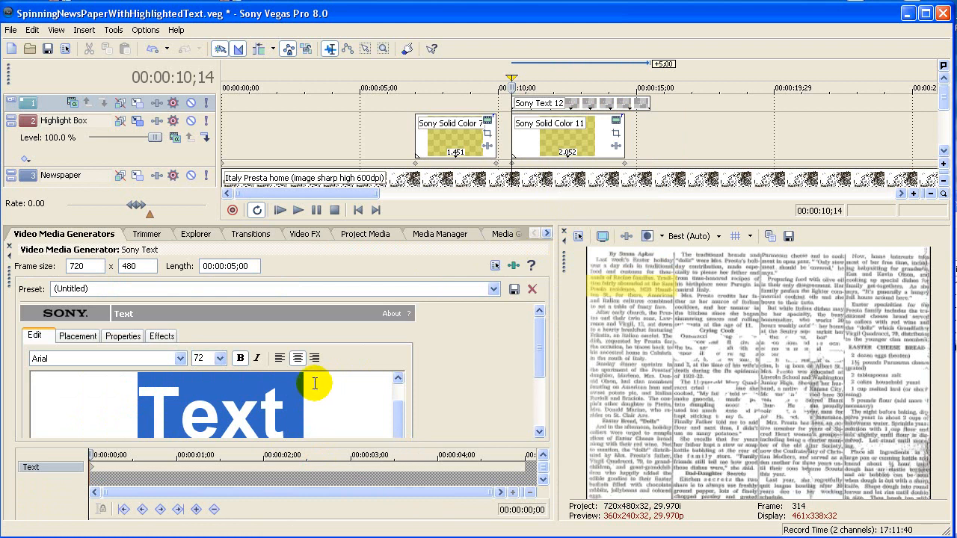
key("Delete")
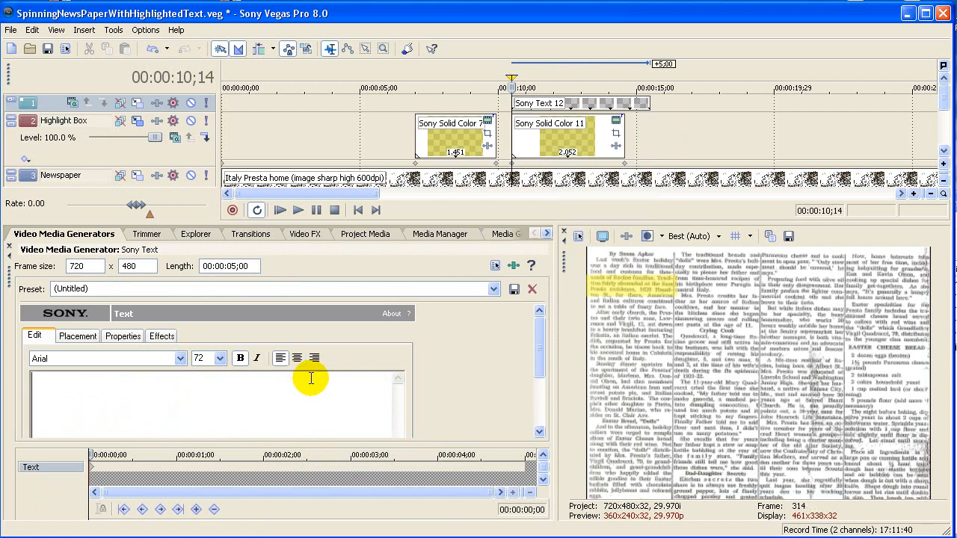
key("ctrl+v")
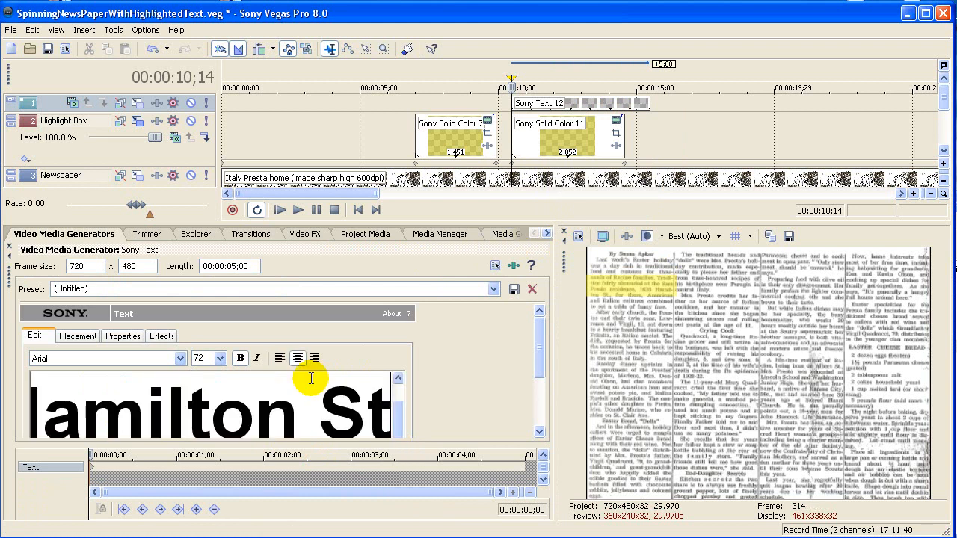
left_click(220, 359)
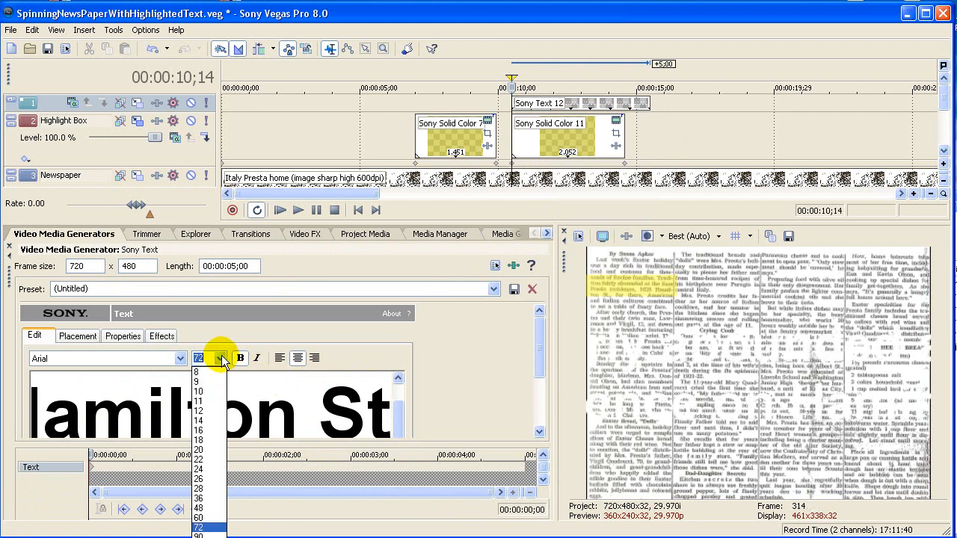
left_click(205, 420)
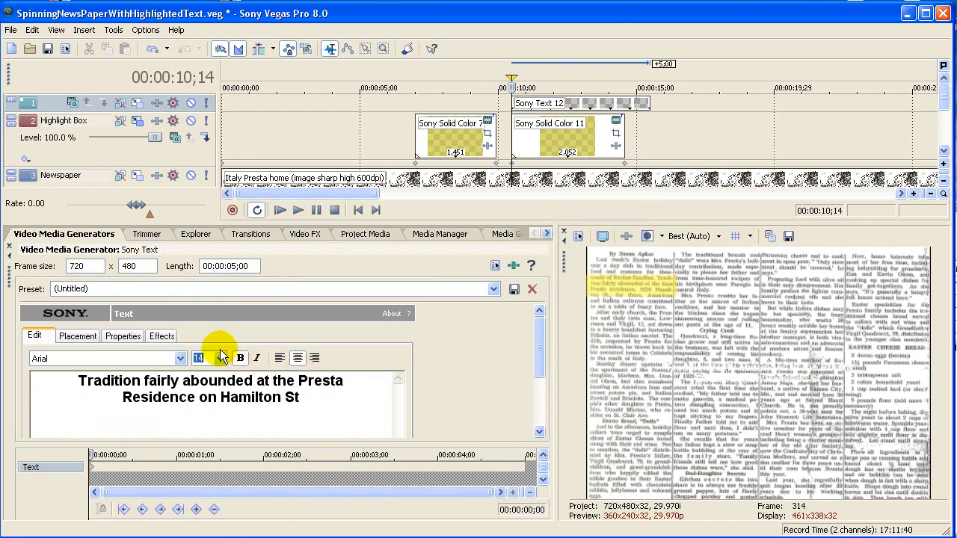
Step: Set the text color of the quote to black with red, green and blue all at 0
left_click(127, 337)
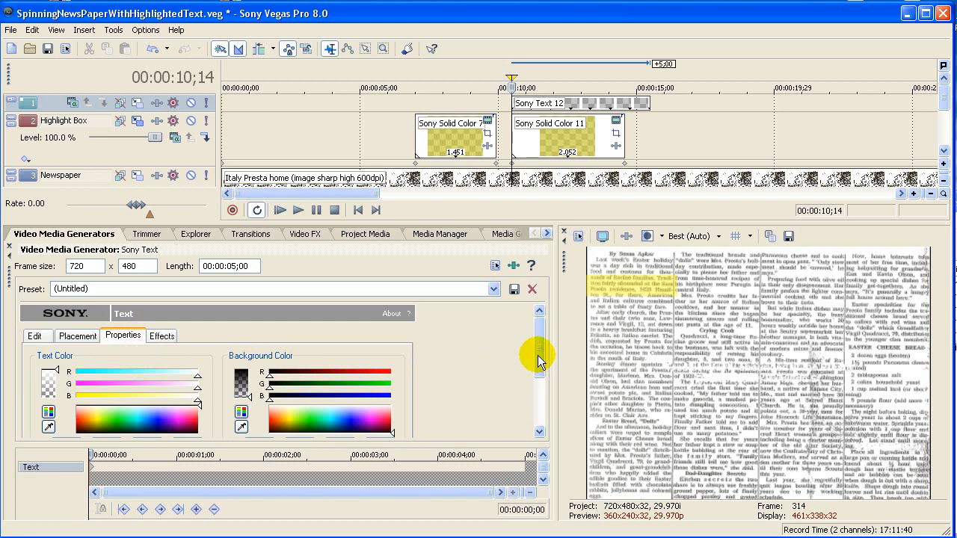
left_click_drag(535, 358, 534, 400)
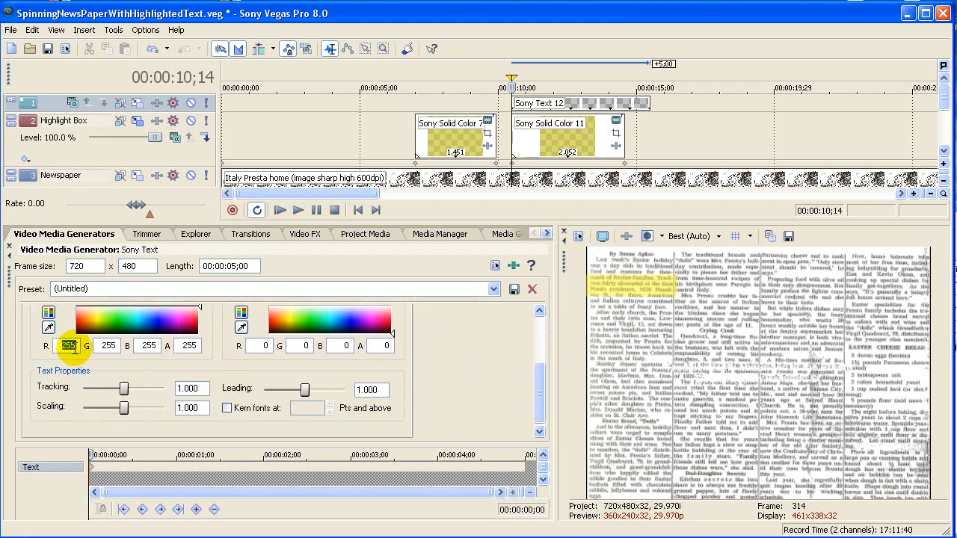
type("00")
double_click(153, 346)
type("0")
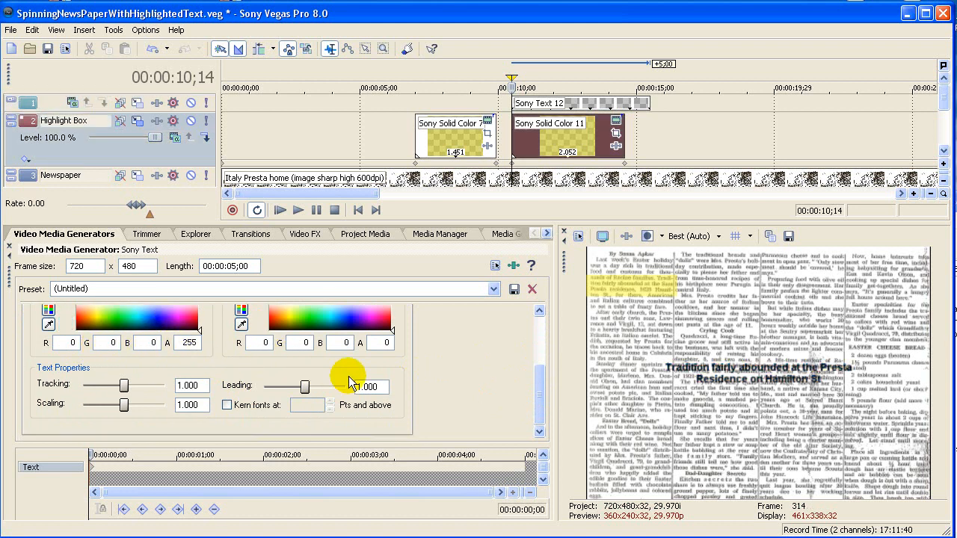
Step: Draw a yellow outline around the text with feather 0.100 and width 1.000, and close the text generator
left_click_drag(538, 406, 539, 352)
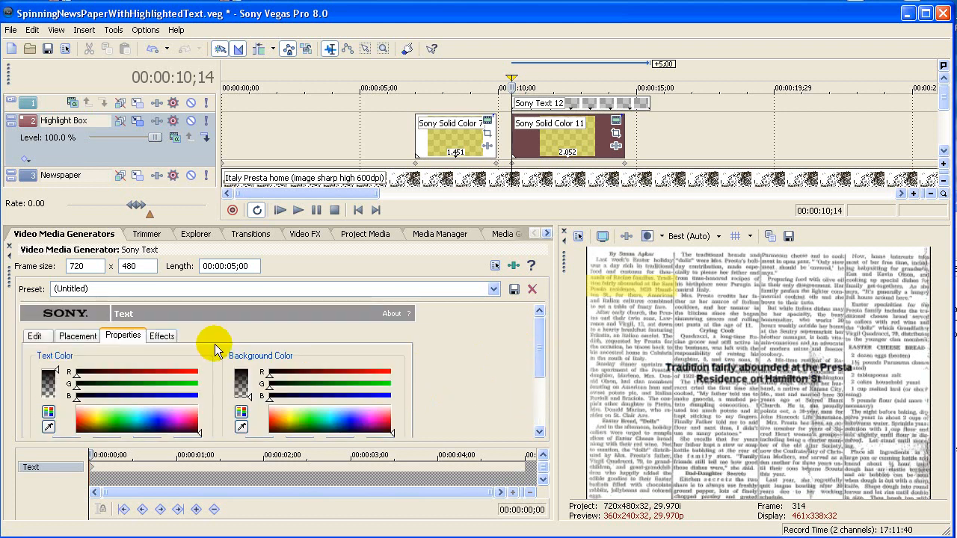
left_click(160, 335)
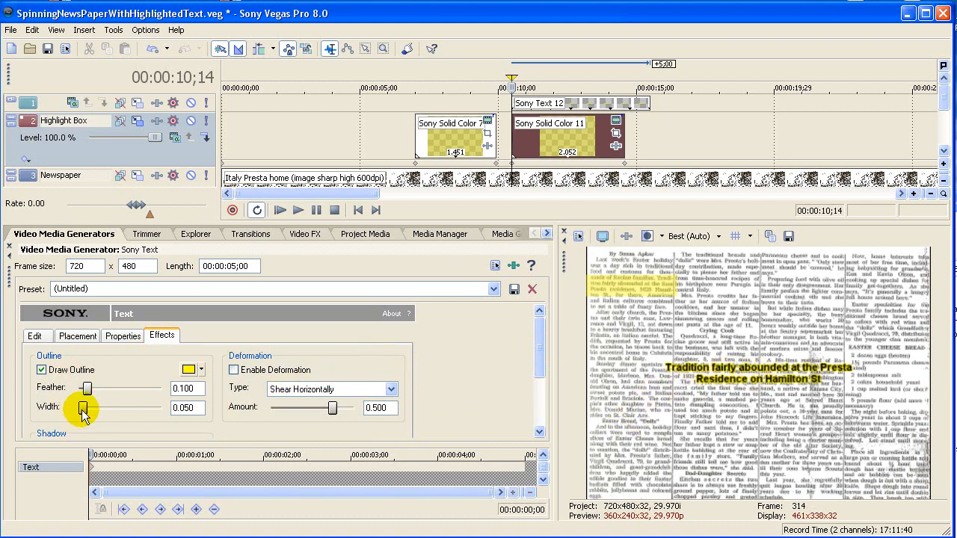
left_click_drag(82, 409, 192, 406)
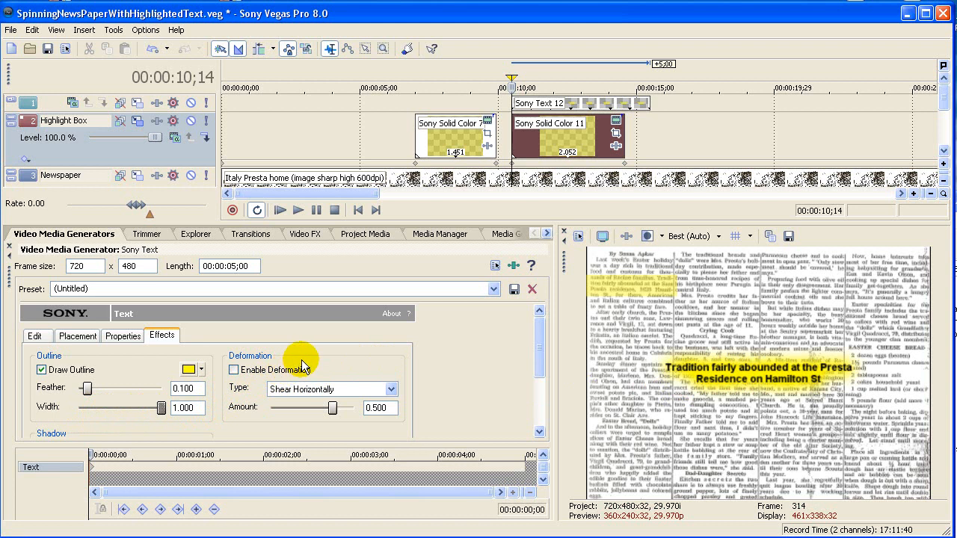
left_click(11, 252)
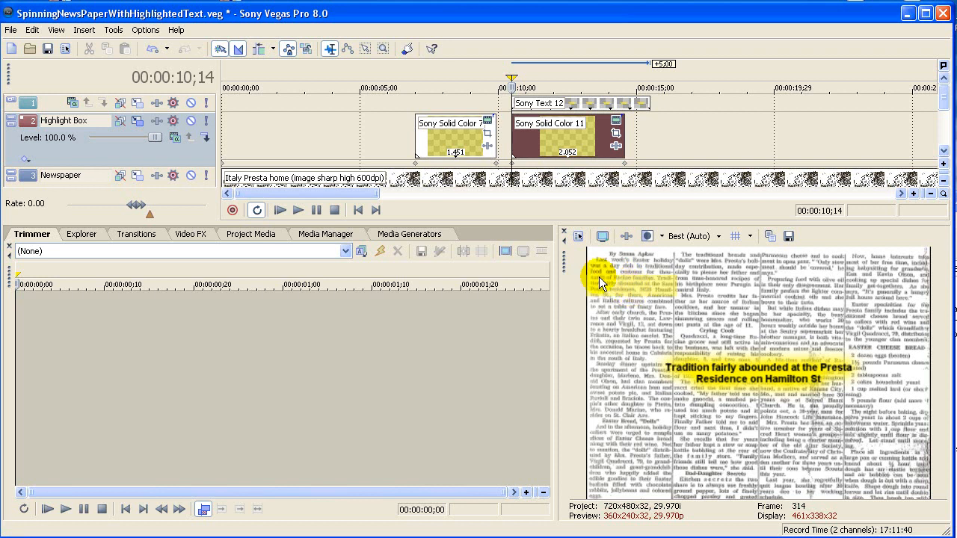
Step: Trim the text event to end with the highlight box event below it, and name its track Highlight Text
double_click(742, 365)
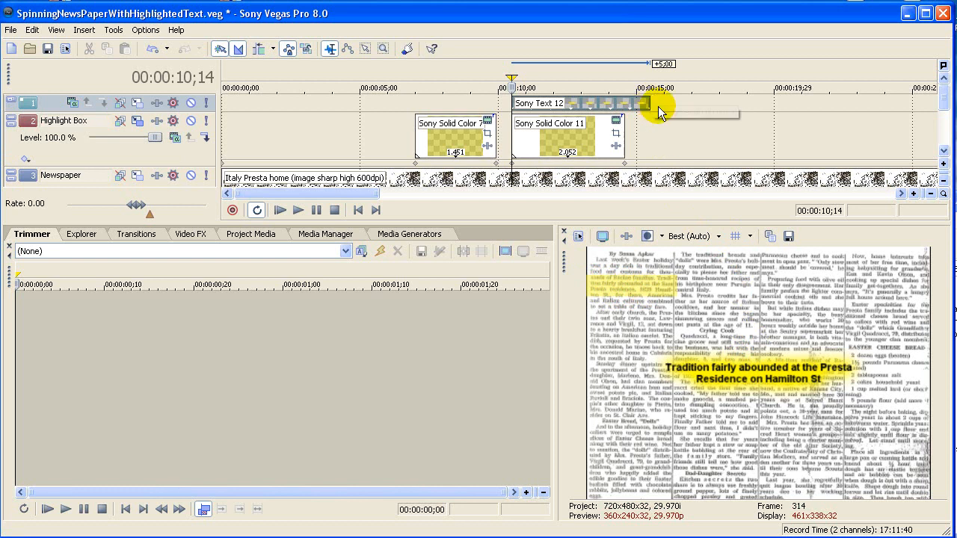
left_click_drag(649, 105, 624, 108)
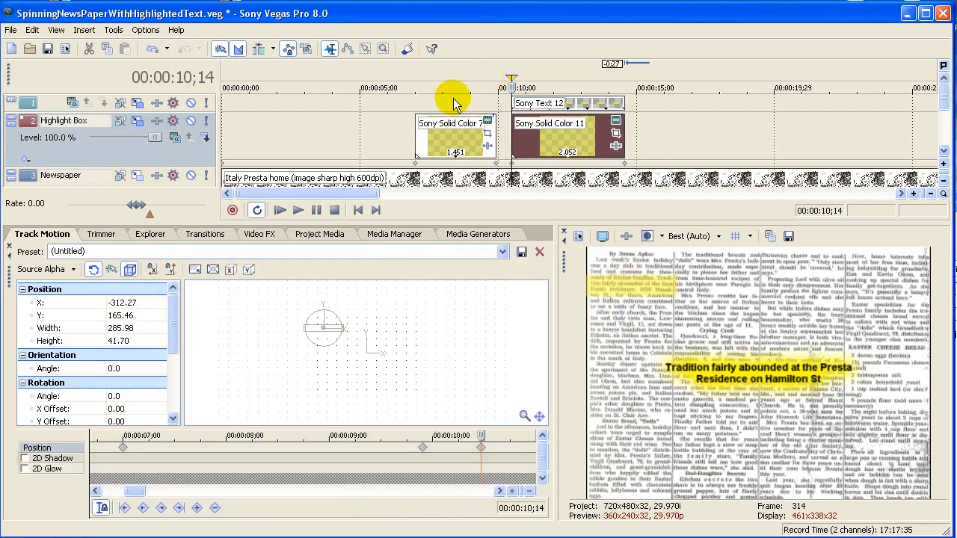
left_click(11, 98)
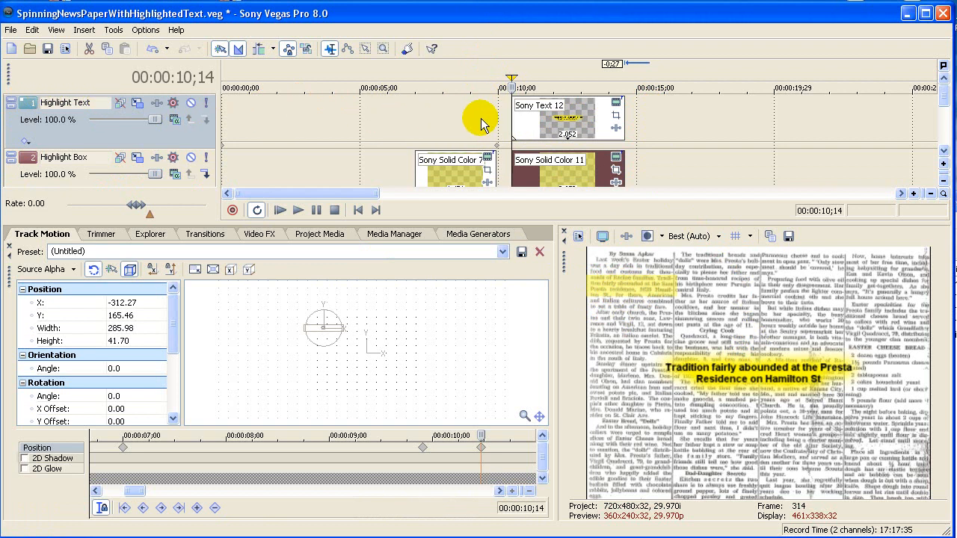
Step: Create a track motion keyframe for the Highlight Text track at 00:00:10;22, keeping the text at full 720 x 480 size
scroll(481, 118, "up", 5)
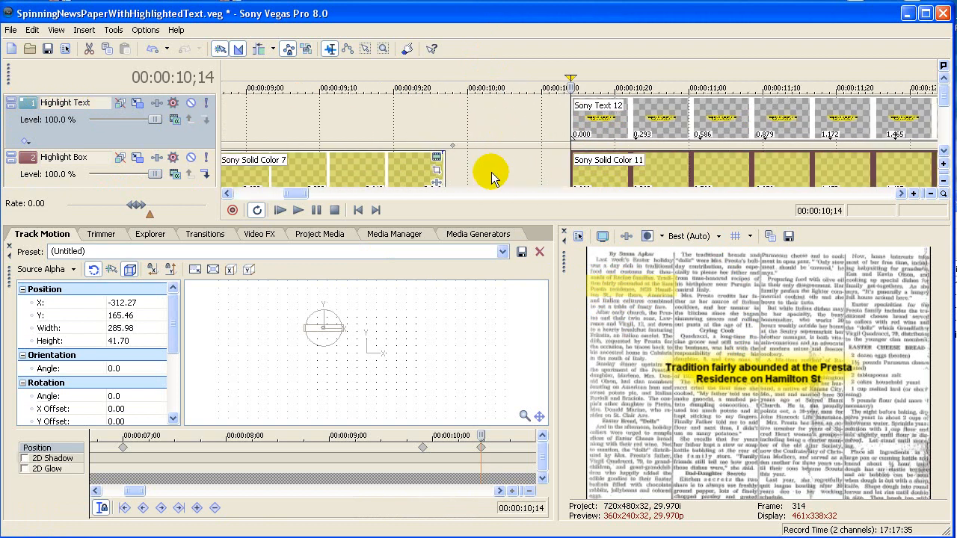
left_click_drag(302, 195, 305, 196)
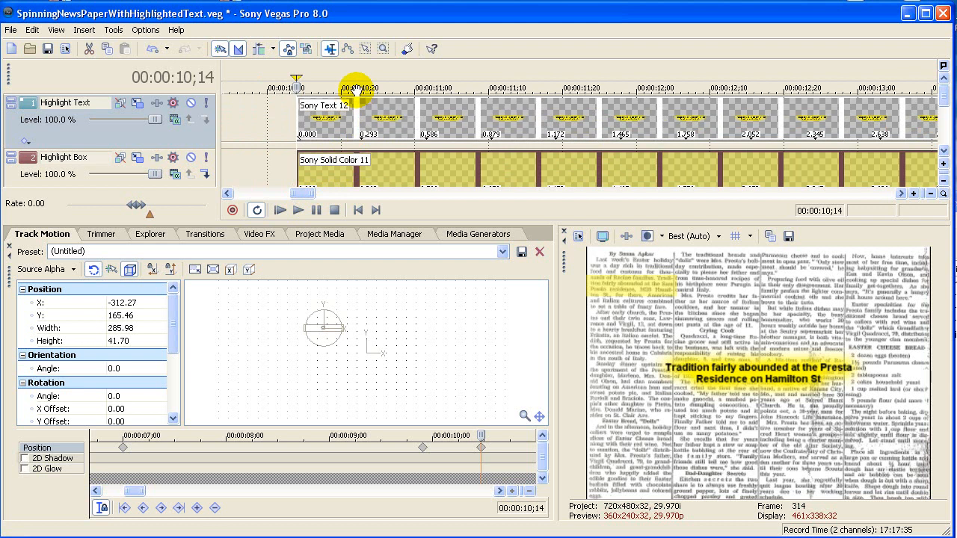
left_click(356, 112)
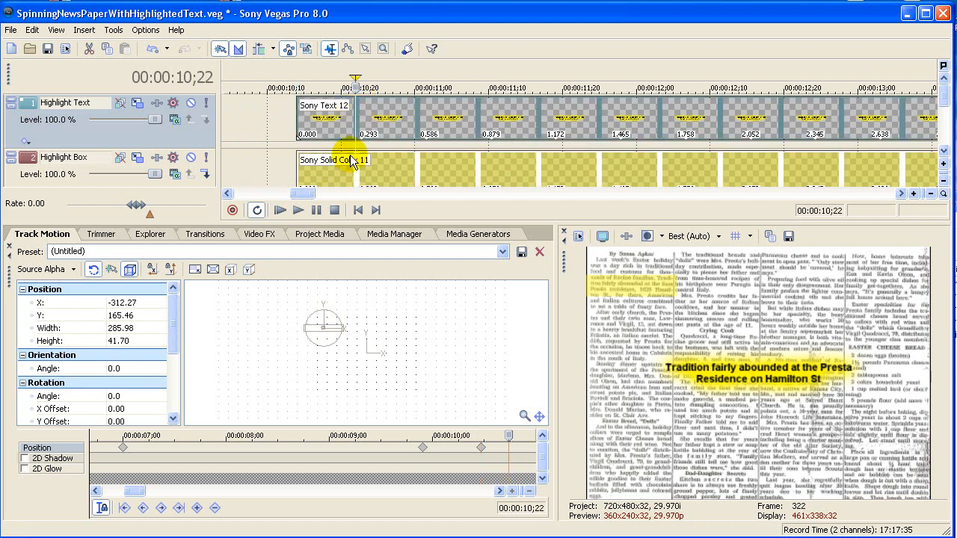
left_click(137, 102)
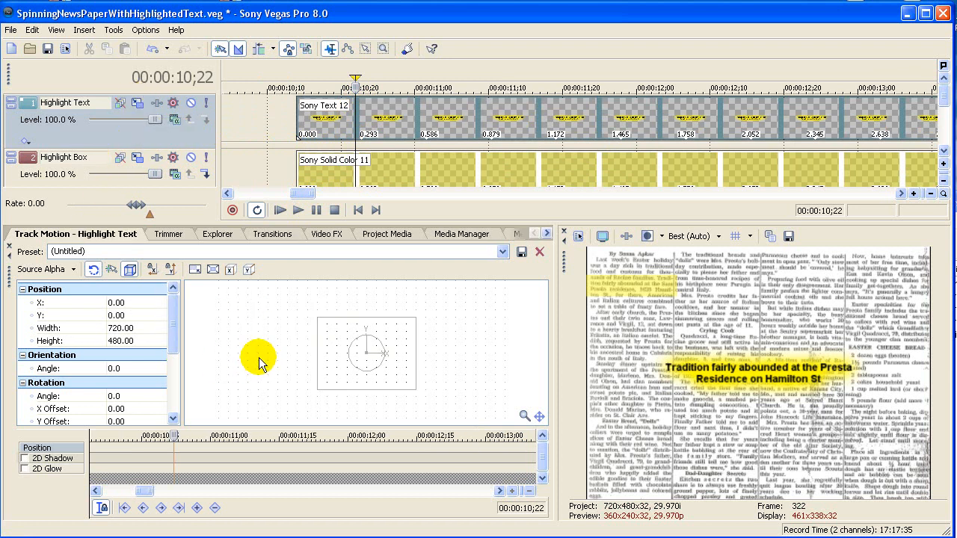
left_click(197, 508)
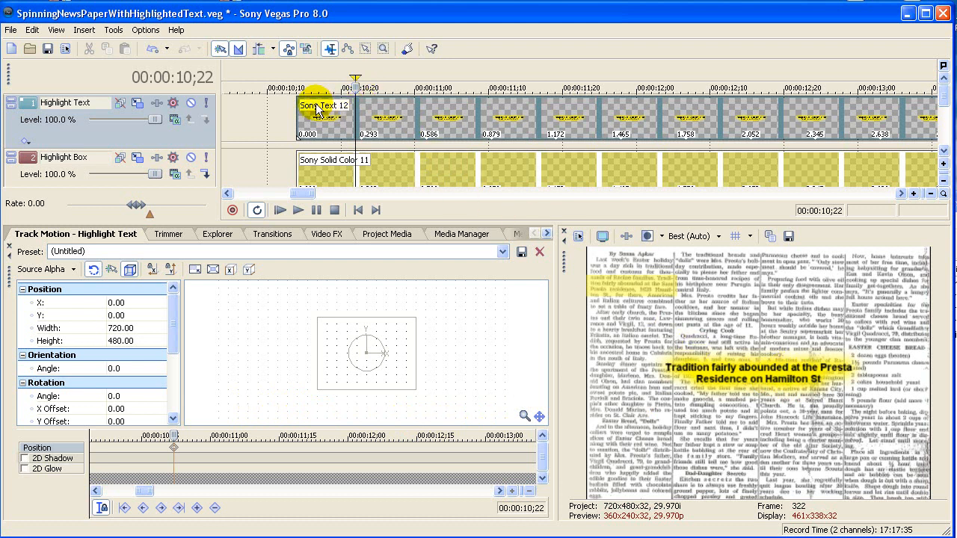
Step: At 00:00:10;14, shrink the text's track motion frame to about 217 x 79 over the highlighted passage, at about X -267, Y 163
left_click(296, 118)
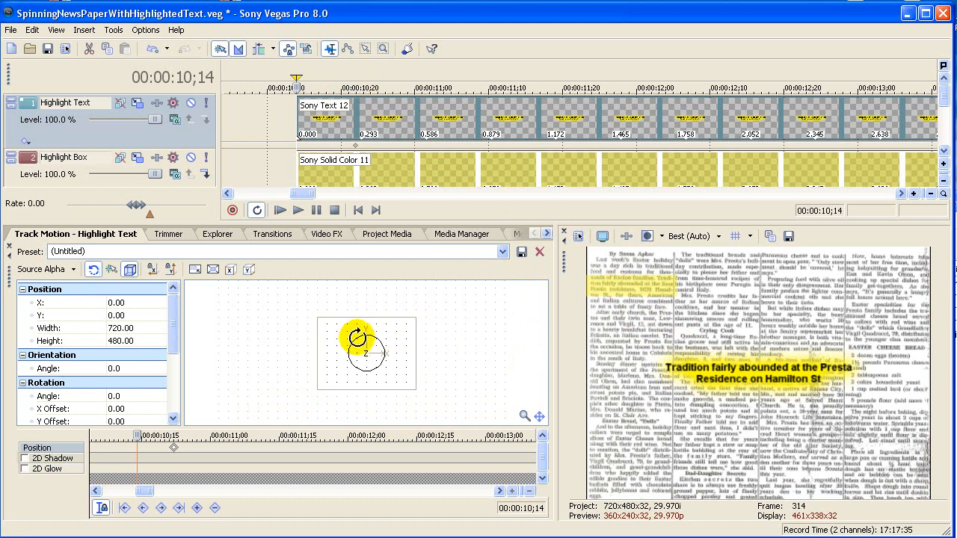
left_click_drag(353, 344, 287, 322)
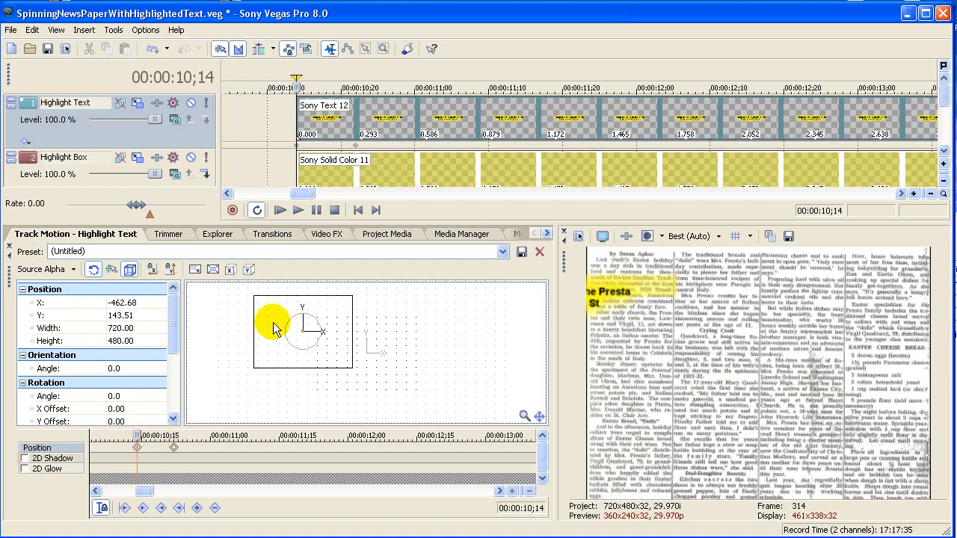
left_click_drag(276, 322, 296, 330)
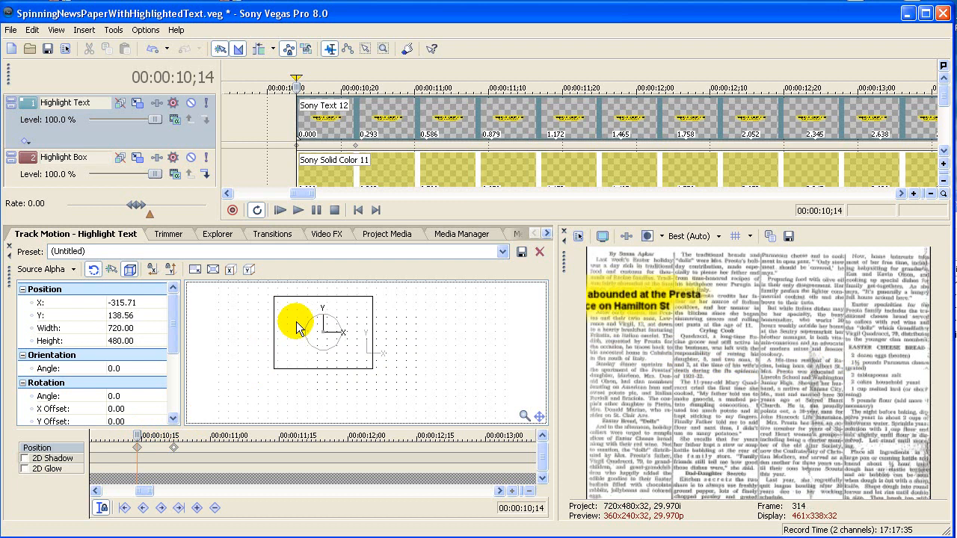
left_click_drag(274, 369, 302, 321)
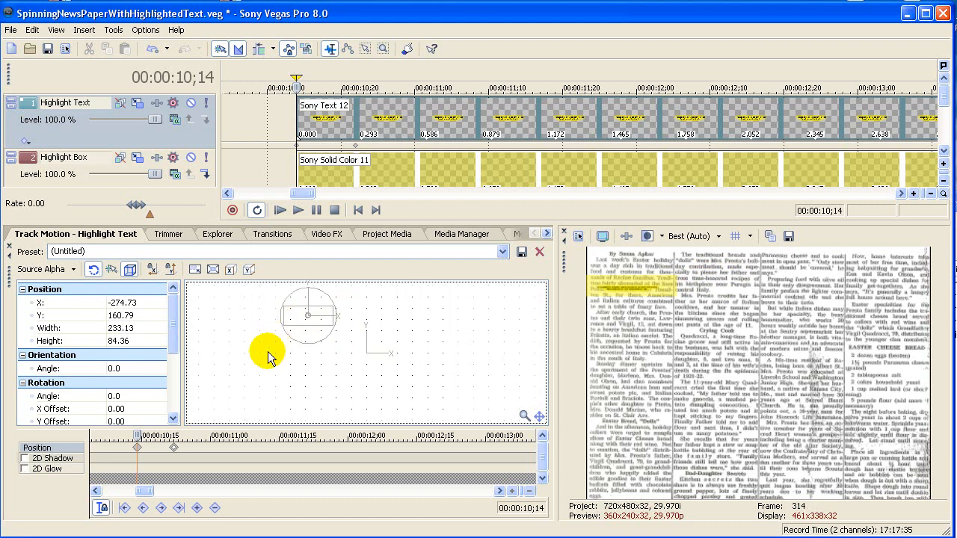
scroll(342, 374, "up", 1)
scroll(261, 351, "up", 1)
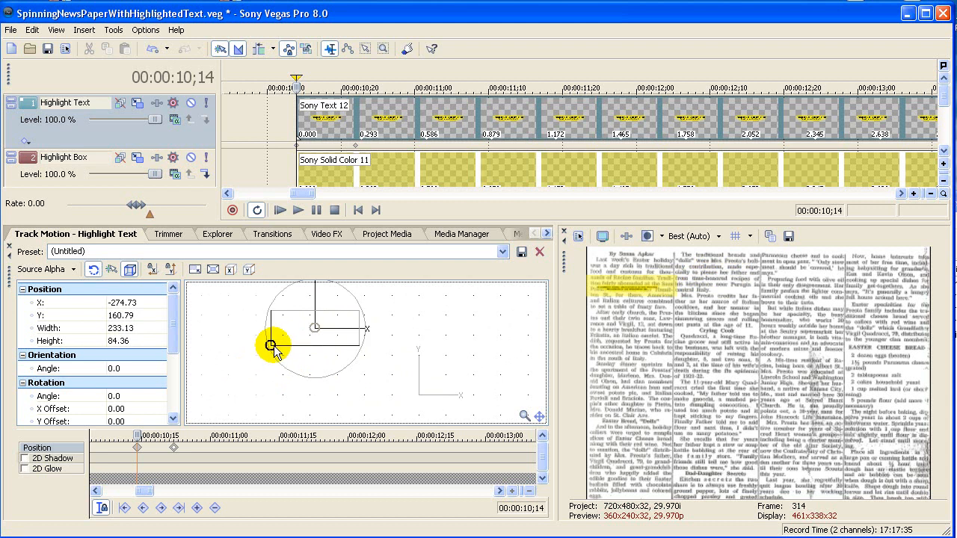
left_click_drag(270, 345, 277, 344)
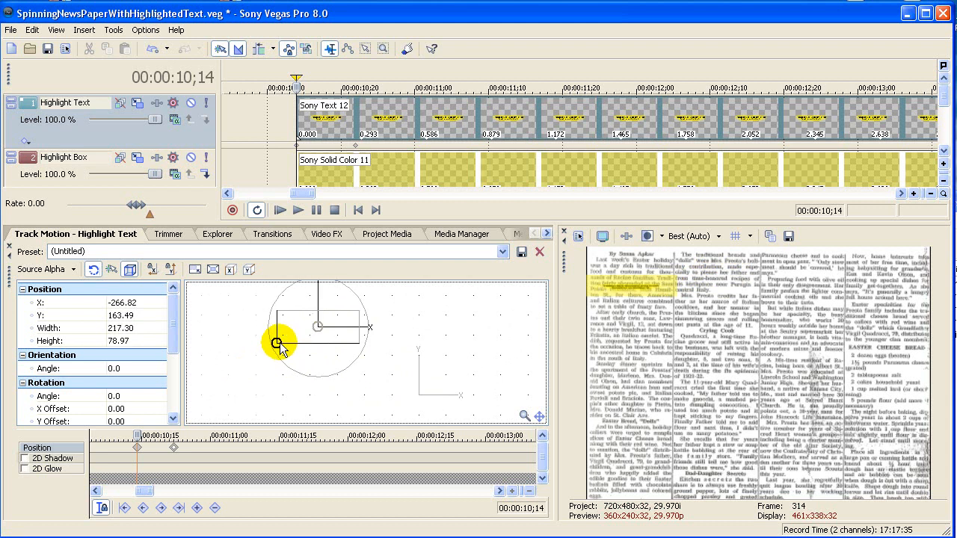
Step: Add a Highlight Text motion keyframe at the event's end, 00:00:14;17, with the same small size and position as the starting keyframe
left_click_drag(317, 193, 315, 200)
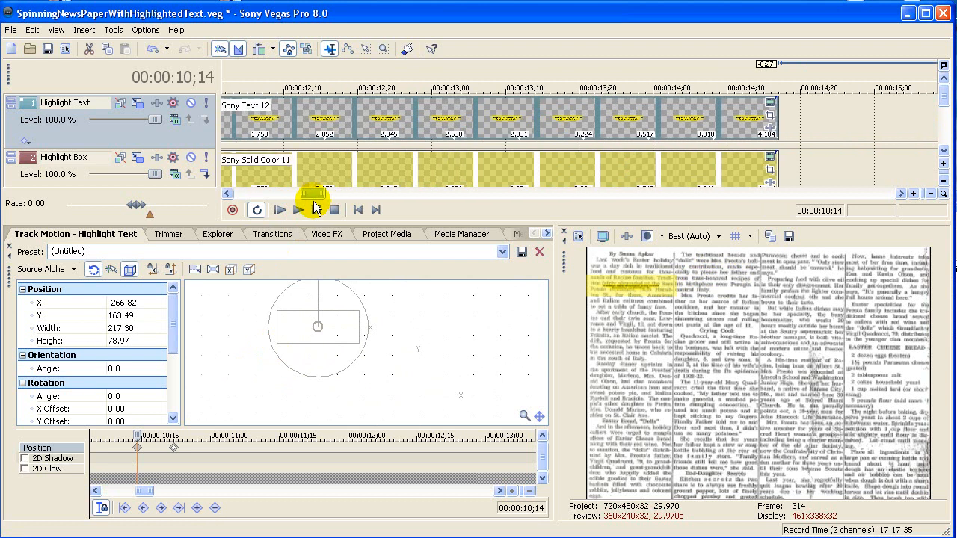
left_click(779, 122)
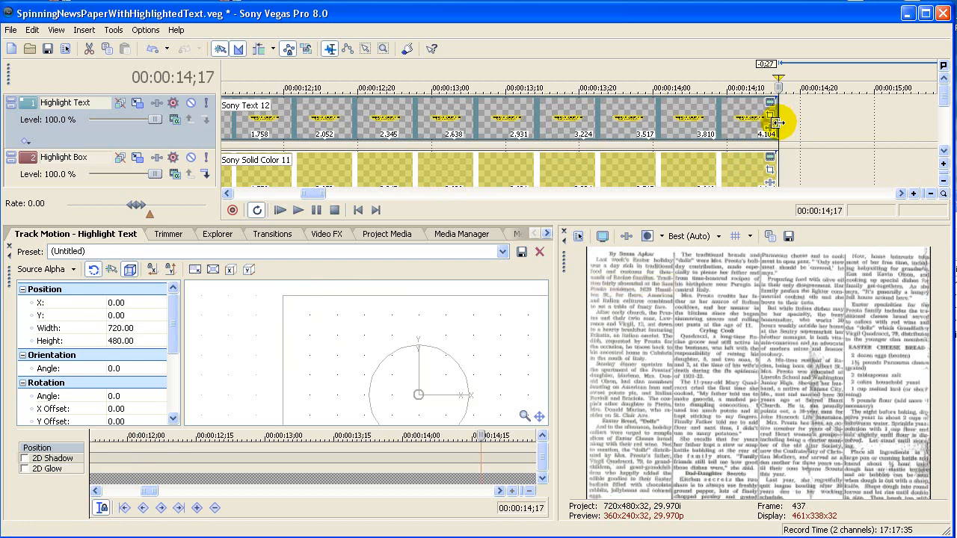
scroll(258, 462, "down", 5)
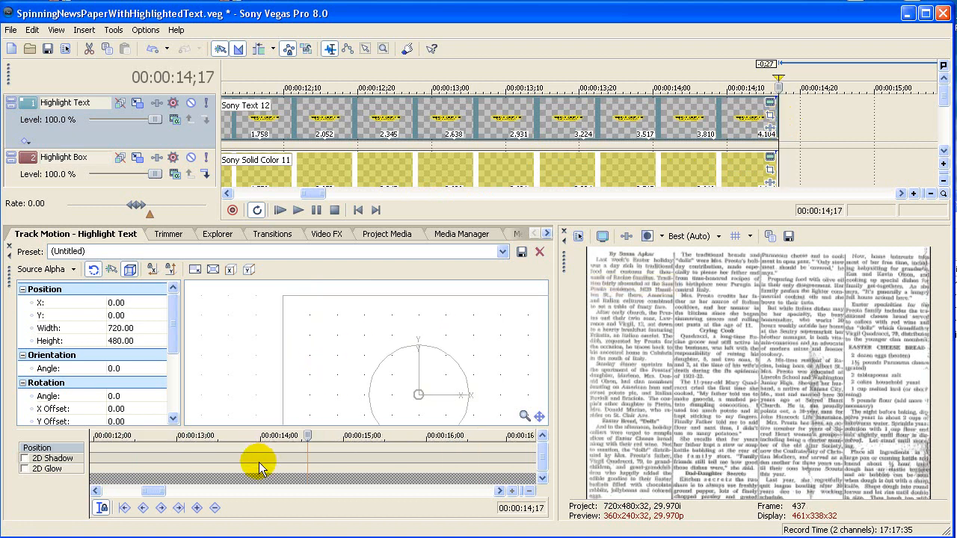
mouse_move(155, 490)
left_mouse_down()
mouse_move(141, 495)
mouse_move(154, 493)
left_mouse_up()
scroll(214, 477, "up", 1)
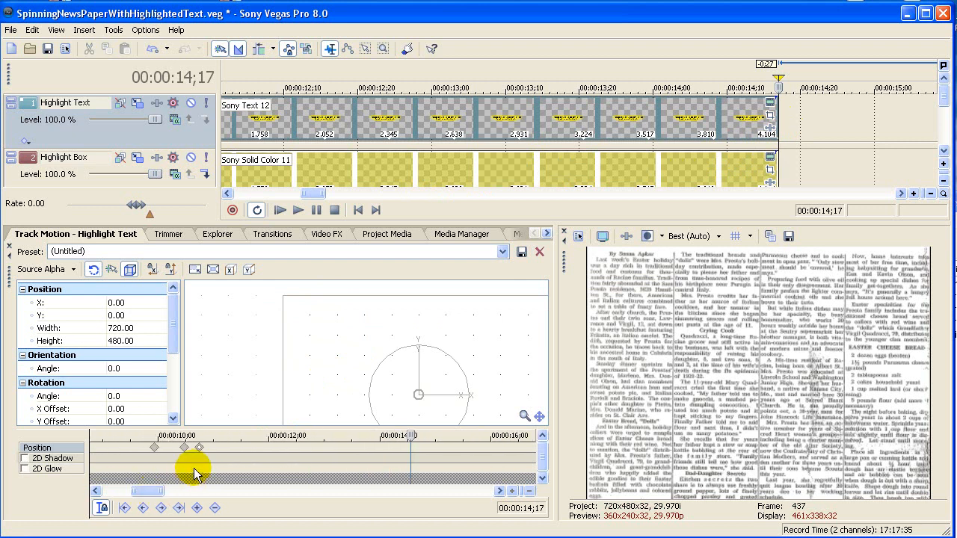
left_click(196, 507)
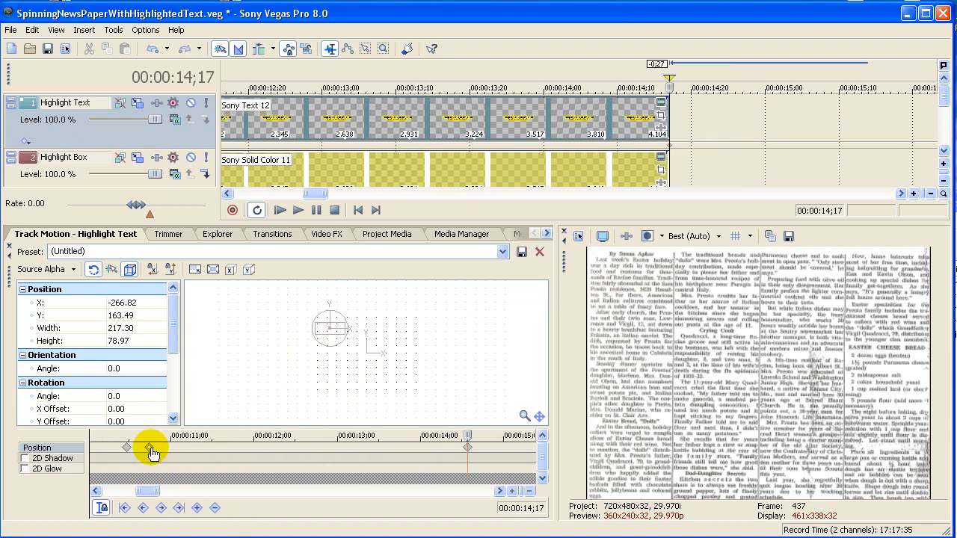
Step: Copy the full-size track motion keyframe from 00:00:10;22 to 00:00:13;29
left_click(150, 448)
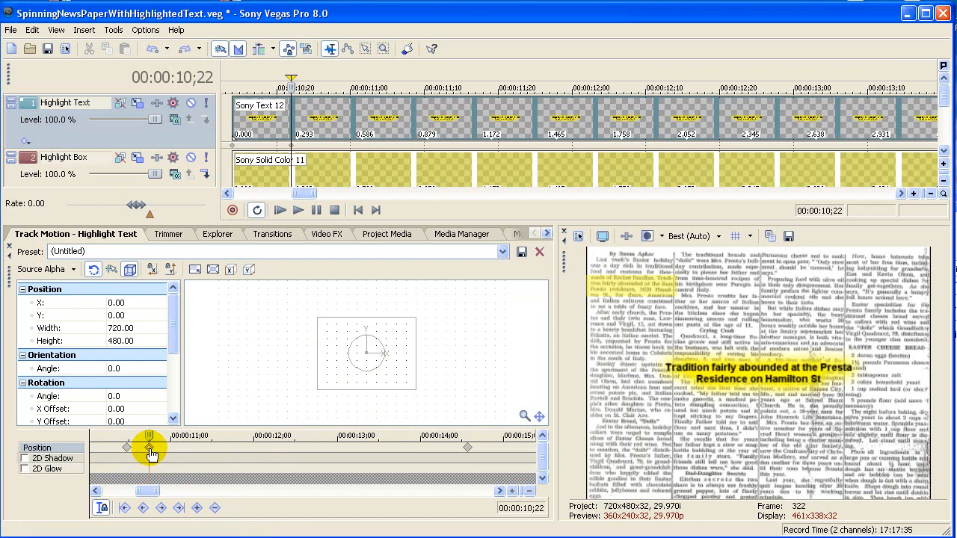
left_click(420, 453)
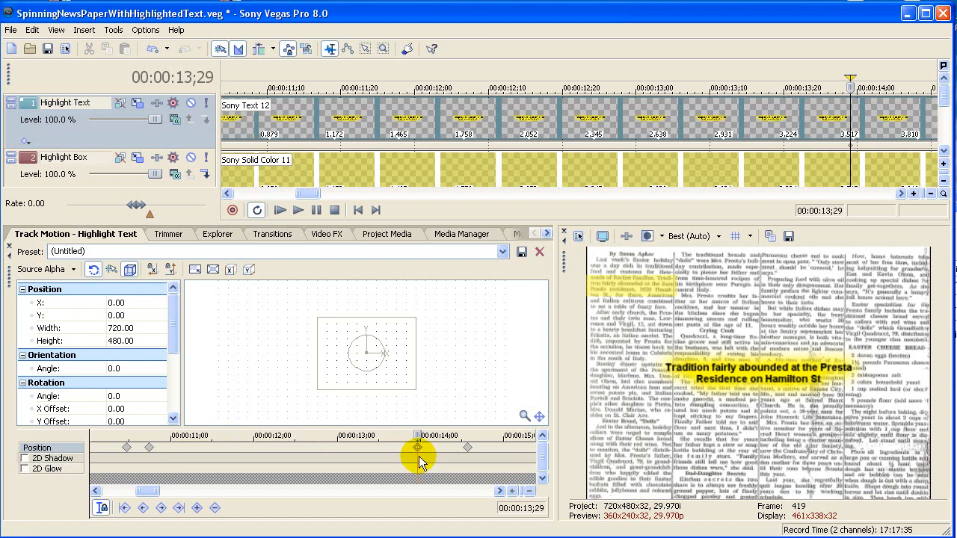
Step: Move the full-size keyframe at 00:00:13;29 a few frames later and play the text animation from 00:00:10;14
left_click_drag(421, 447, 425, 447)
left_click(128, 448)
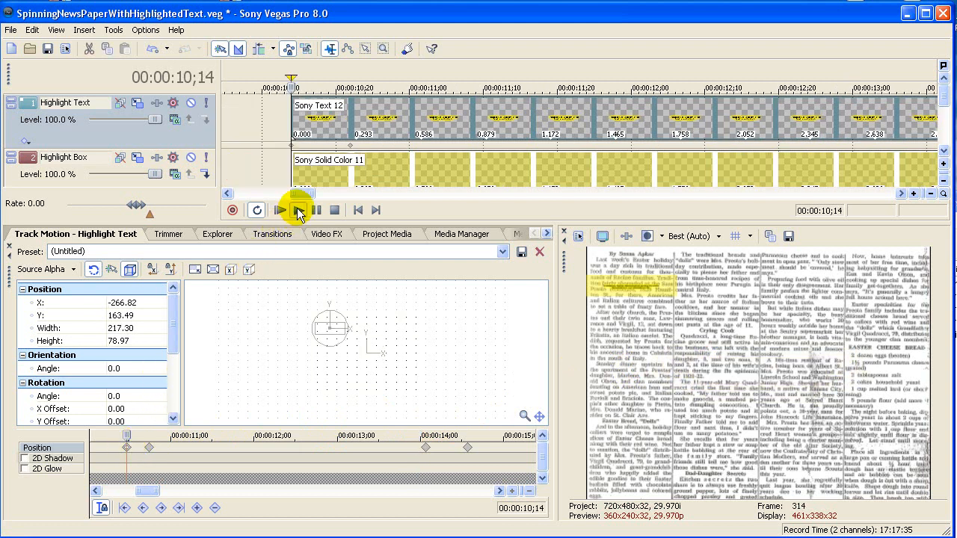
left_click(298, 211)
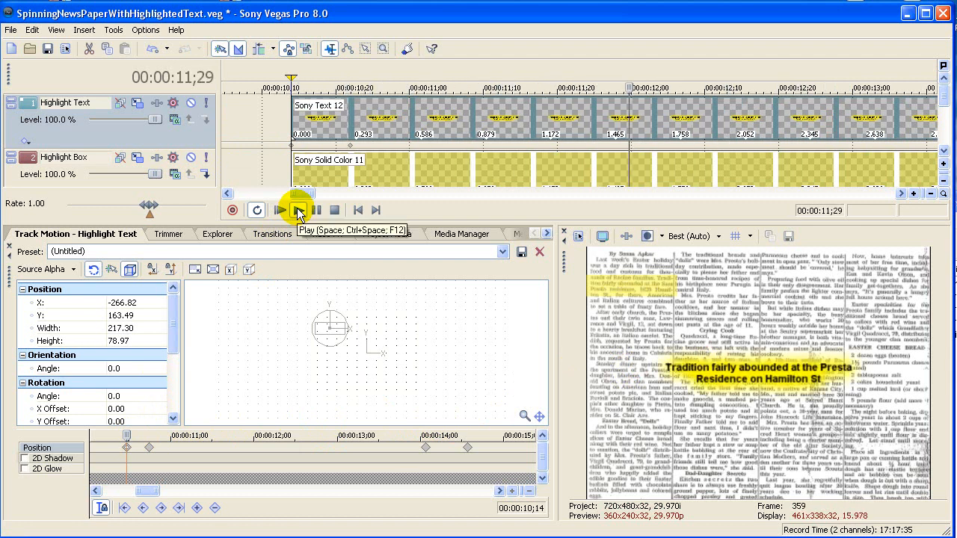
left_click(325, 214)
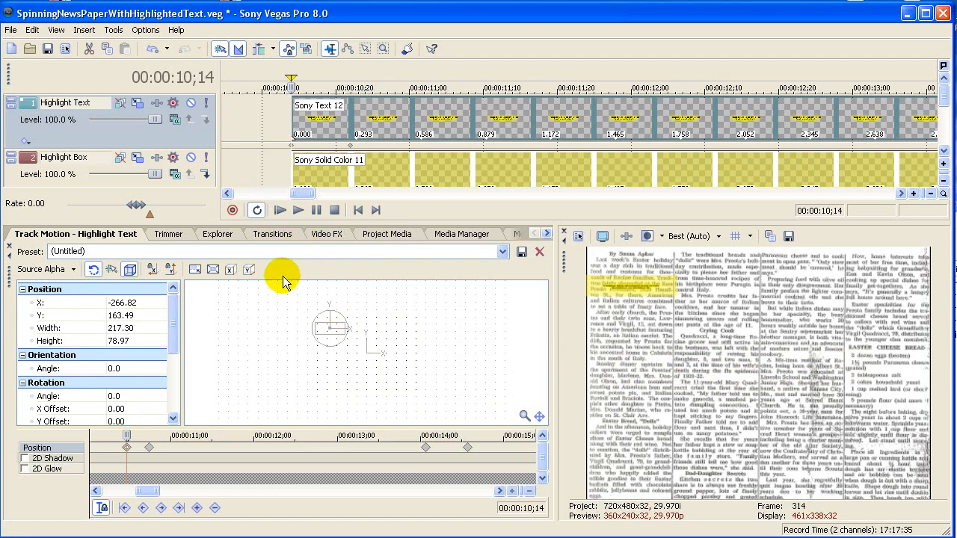
Step: Duplicate the Sony Text 12 and Sony Solid Color 11 events together to start at 00:00:14;23, creating a new copy of the source media
scroll(466, 136, "down", 4)
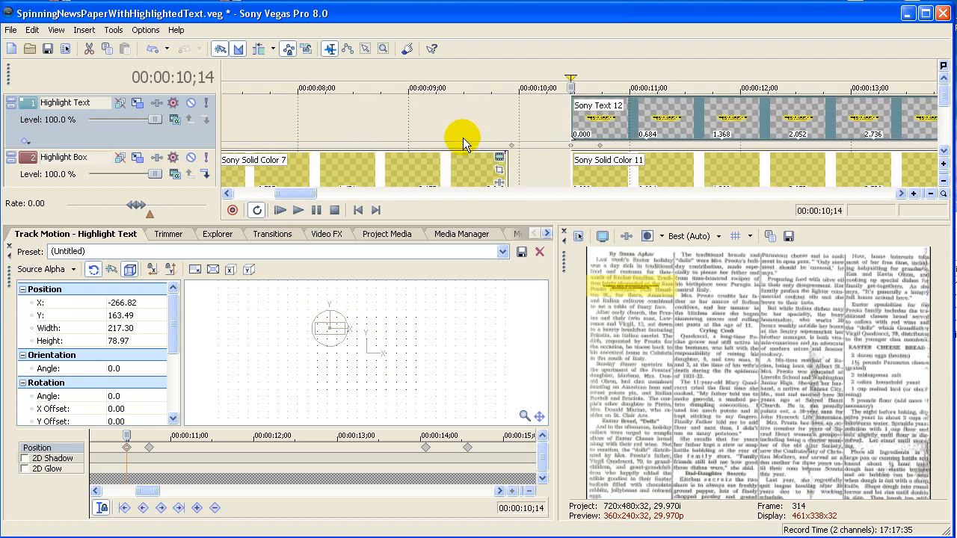
left_click_drag(317, 196, 328, 195)
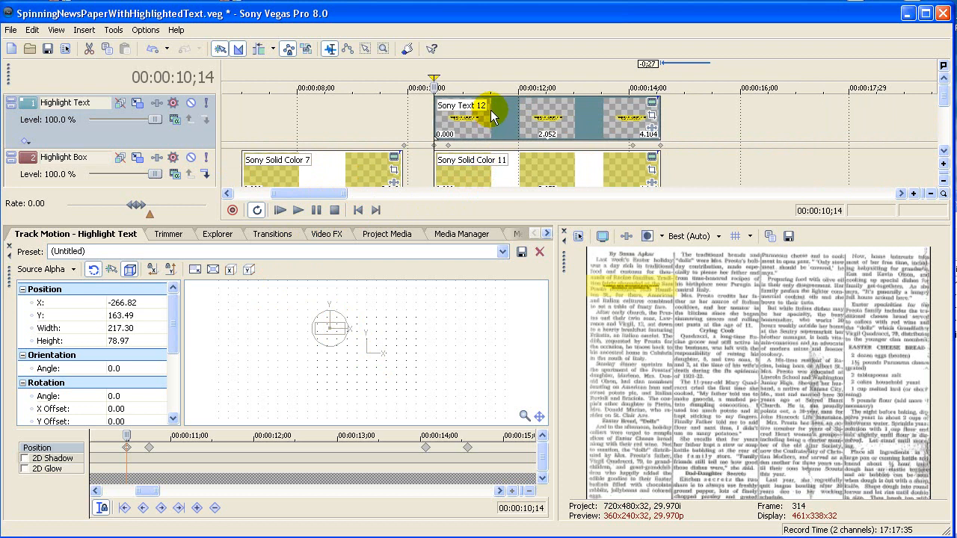
left_click(514, 119)
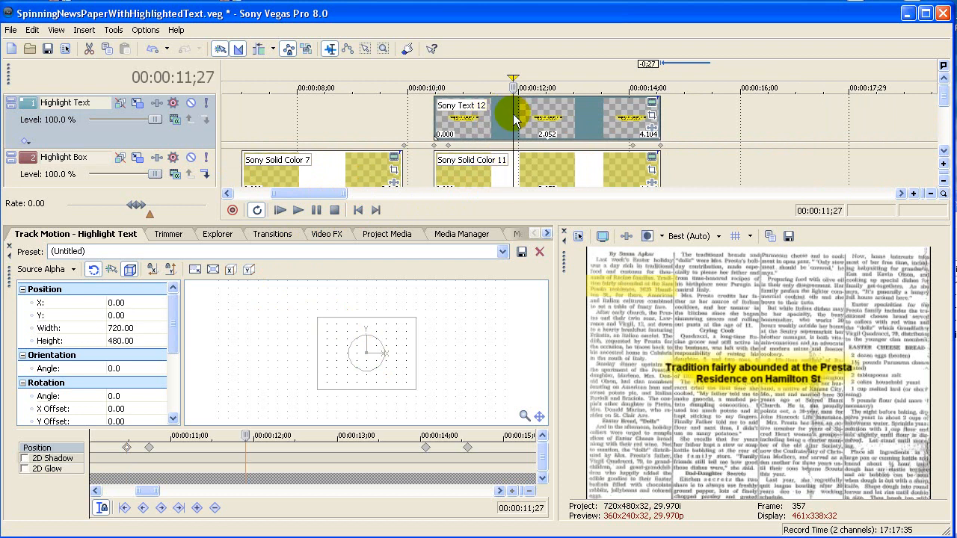
left_click(533, 171, "ctrl")
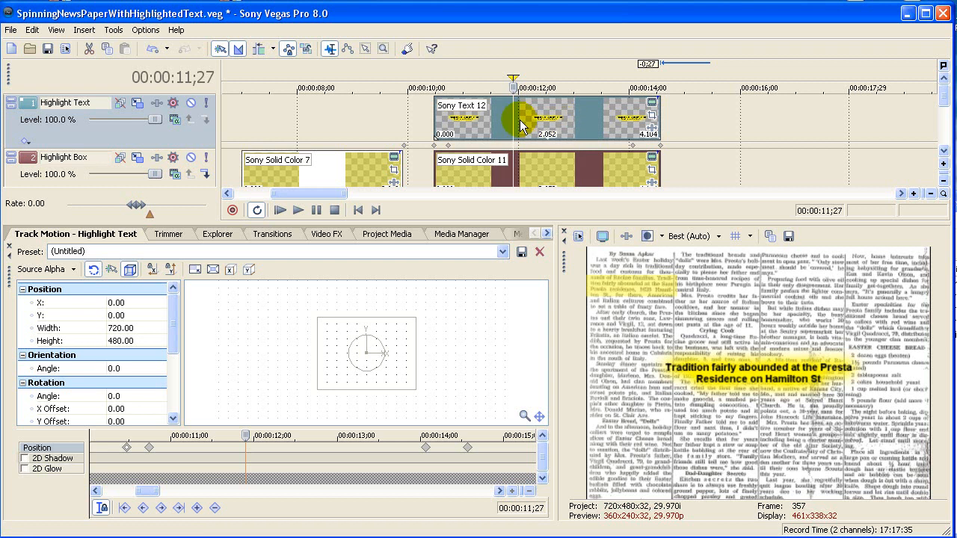
left_click_drag(501, 129, 737, 116)
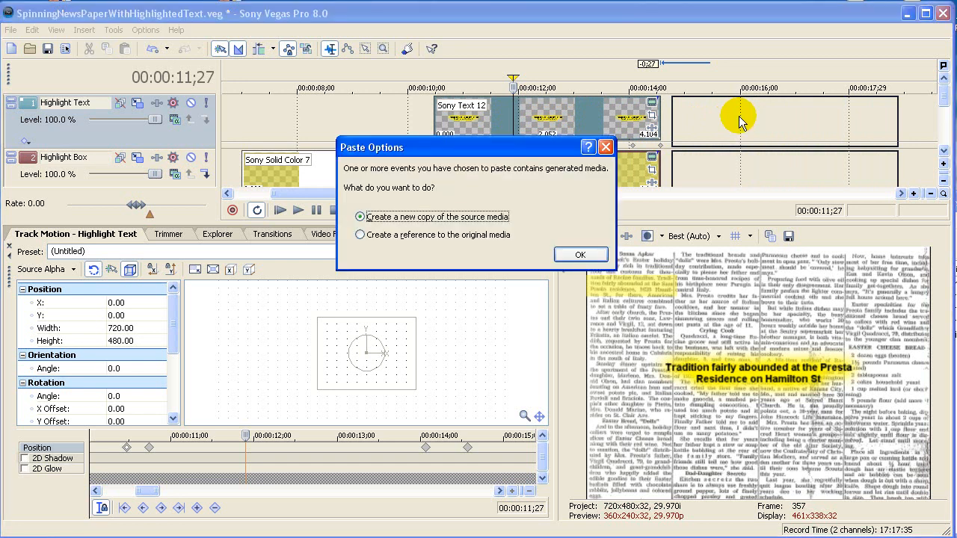
left_click(576, 257)
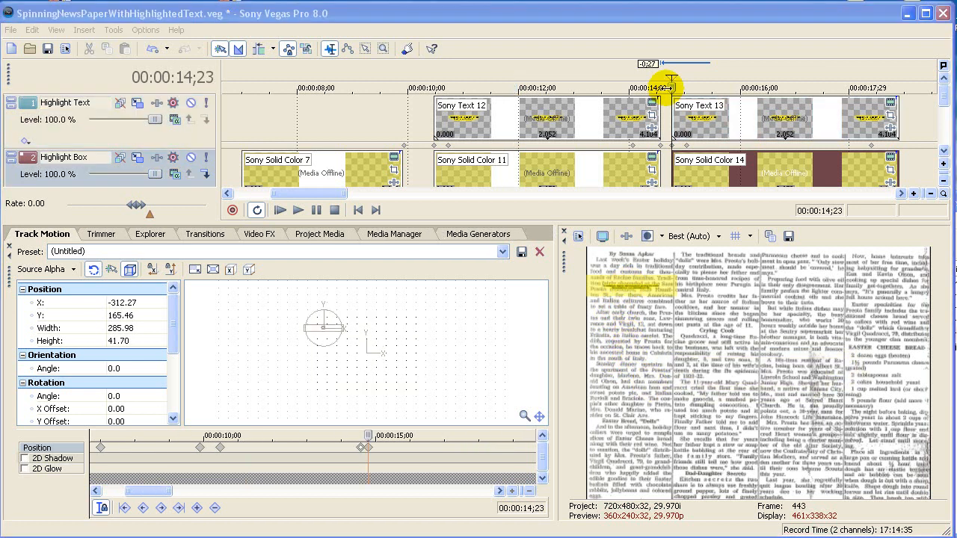
Step: At 00:00:14;23, lock the Highlight Box motion against X movement and lower the box to about Y 61, starting at the Fritatta line
left_click(139, 160)
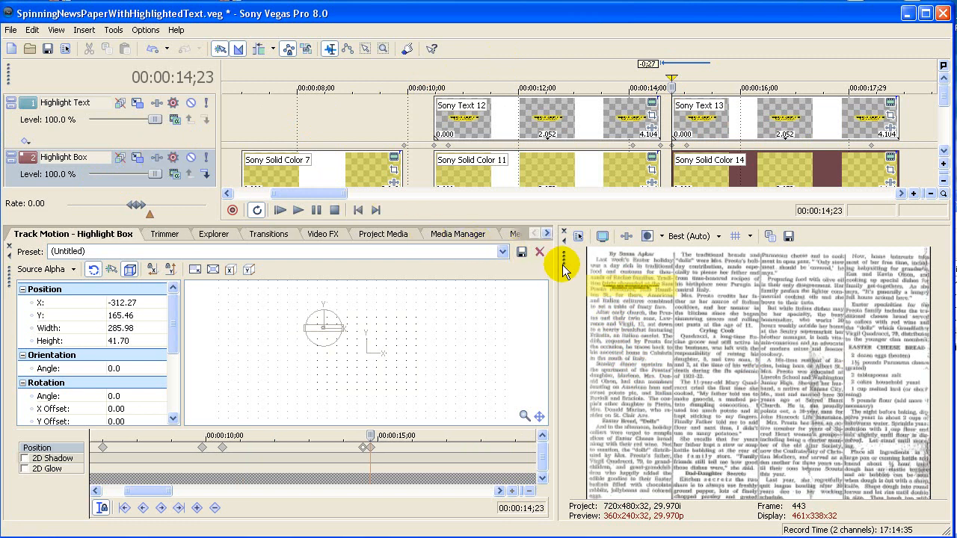
left_click_drag(564, 259, 660, 65)
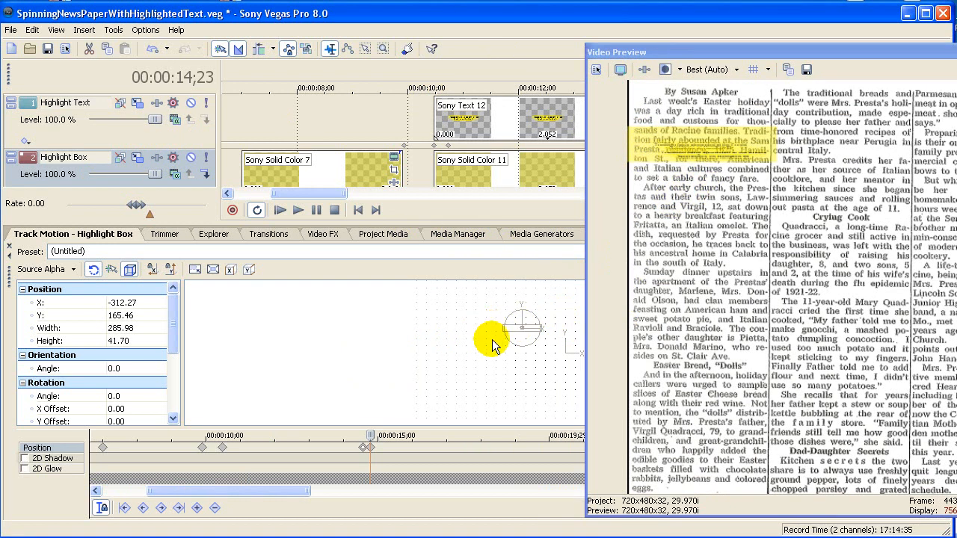
left_click(450, 349)
scroll(451, 349, "up", 8)
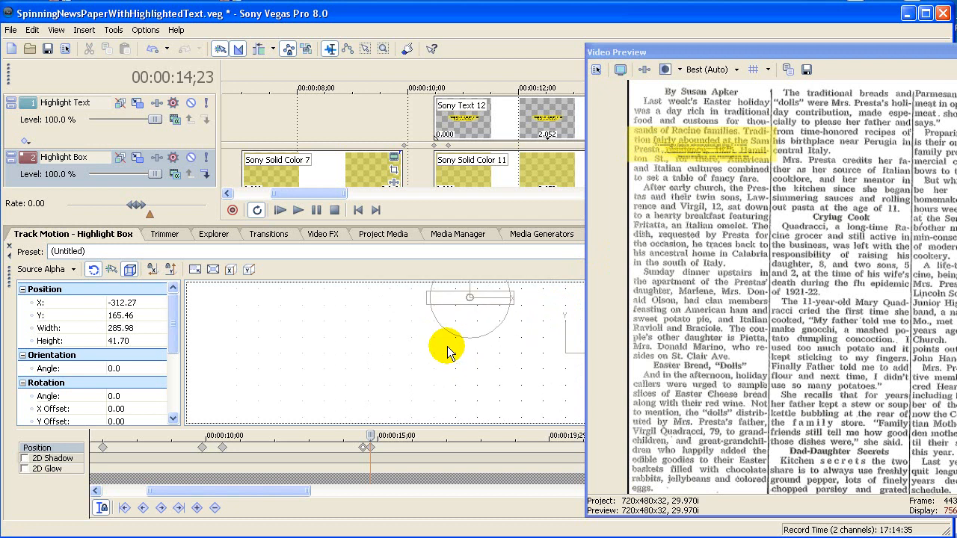
left_click_drag(327, 305, 283, 342)
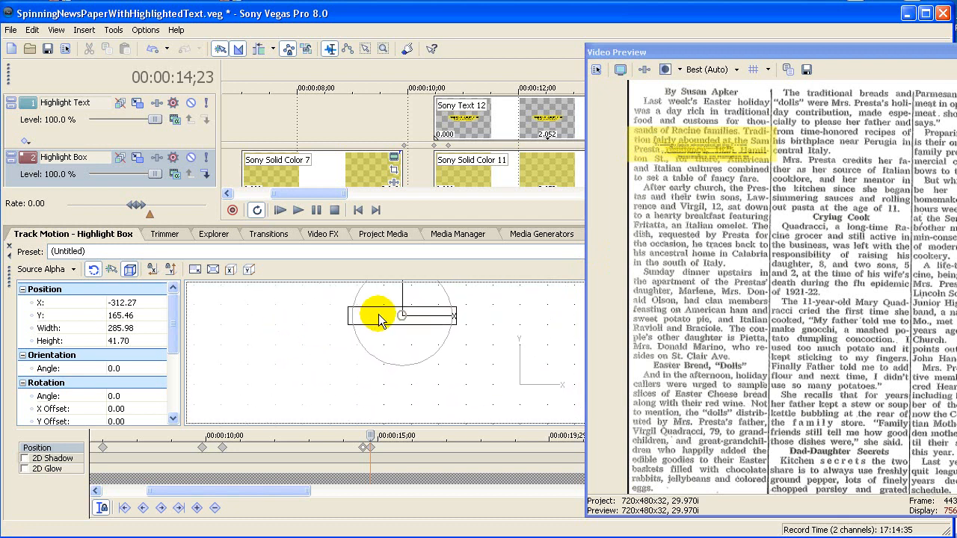
left_click(151, 271)
left_click_drag(385, 316, 374, 364)
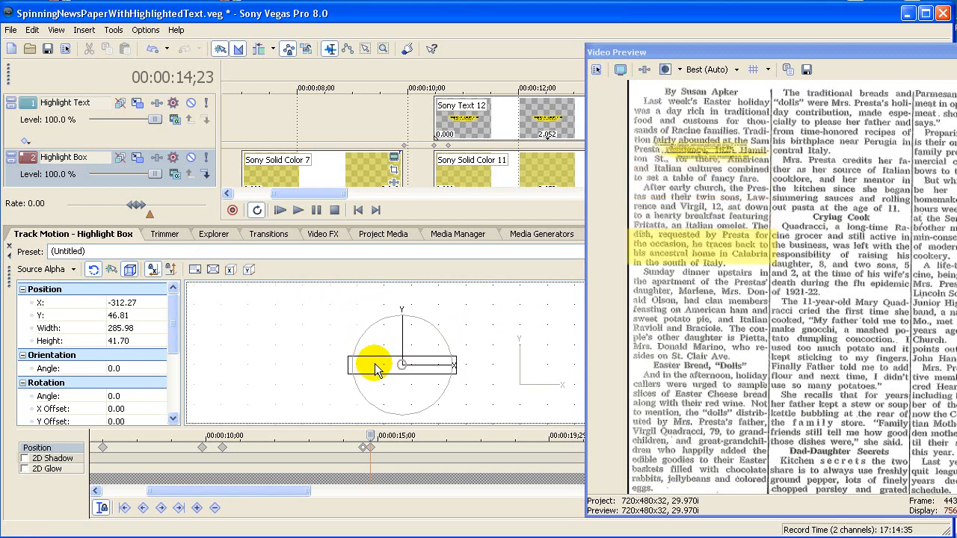
left_click_drag(374, 363, 374, 357)
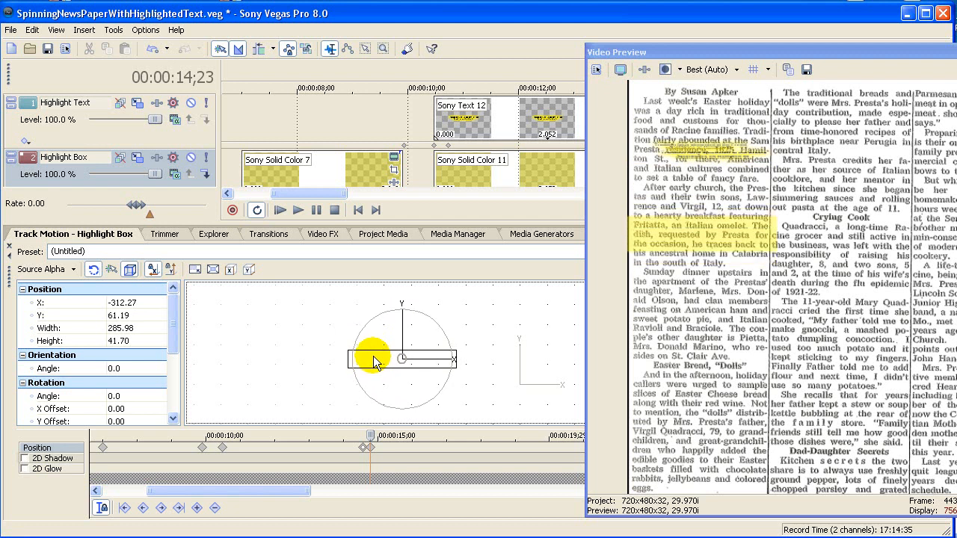
Step: Extend the highlight box downward to a height of about 62, covering the passage through "in the south of Italy", and redock the video preview
scroll(309, 349, "up", 1)
scroll(309, 350, "up", 1)
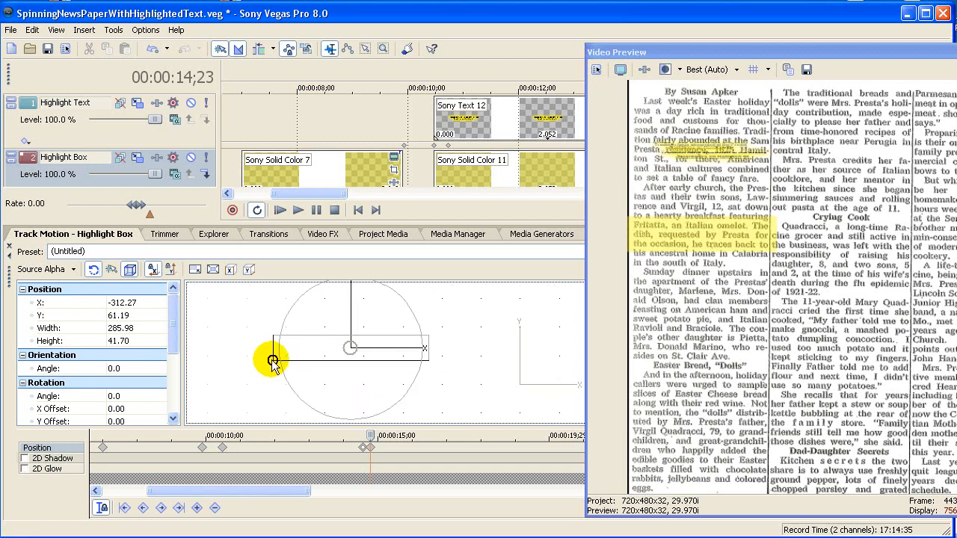
left_click_drag(272, 362, 273, 373)
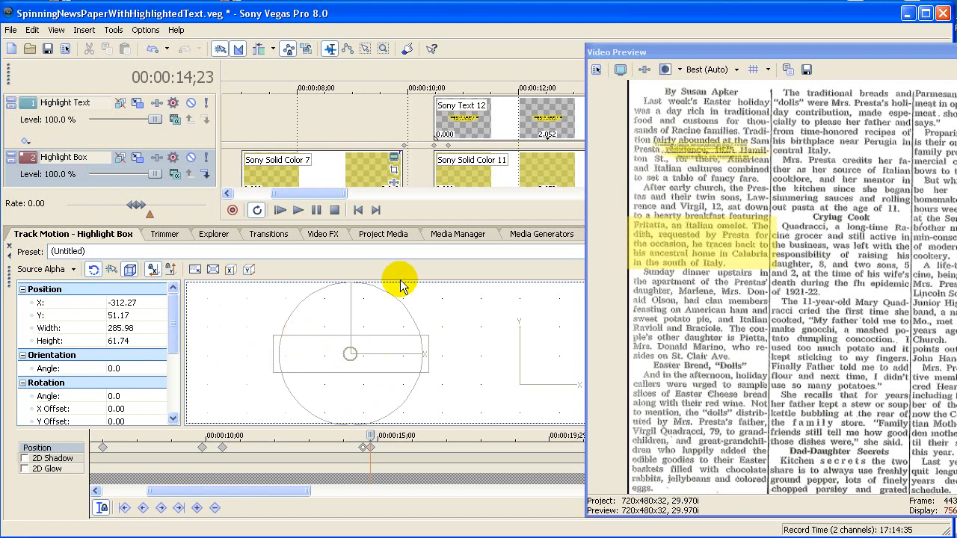
left_click_drag(740, 51, 709, 257)
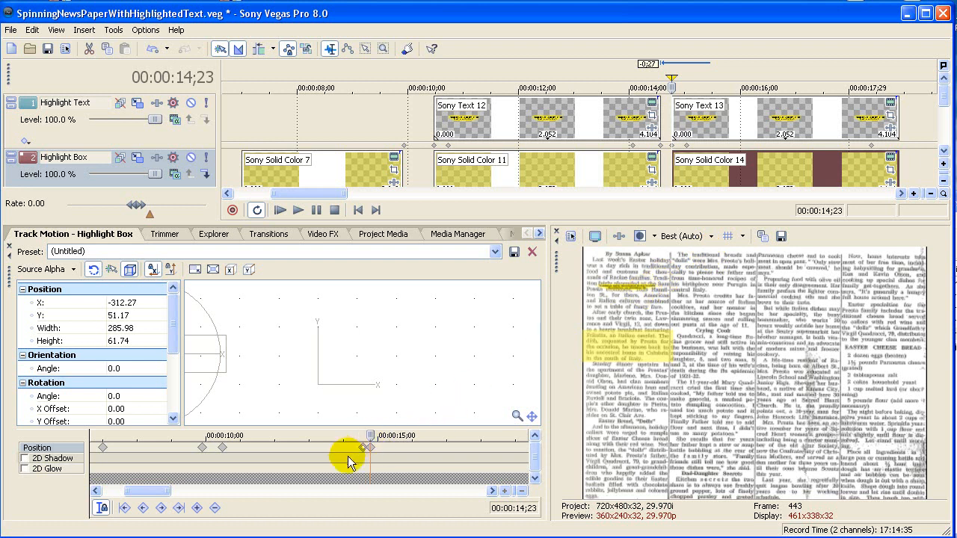
Step: Copy the Highlight Box motion keyframe from 00:00:14;23 to the event's end at 00:00:18;26 and close the track motion window
left_click(371, 450)
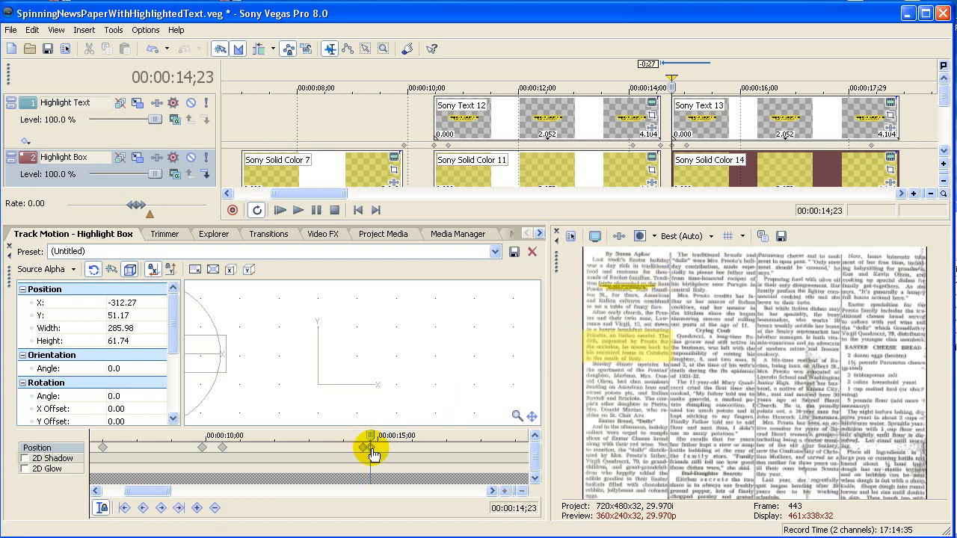
right_click(373, 452)
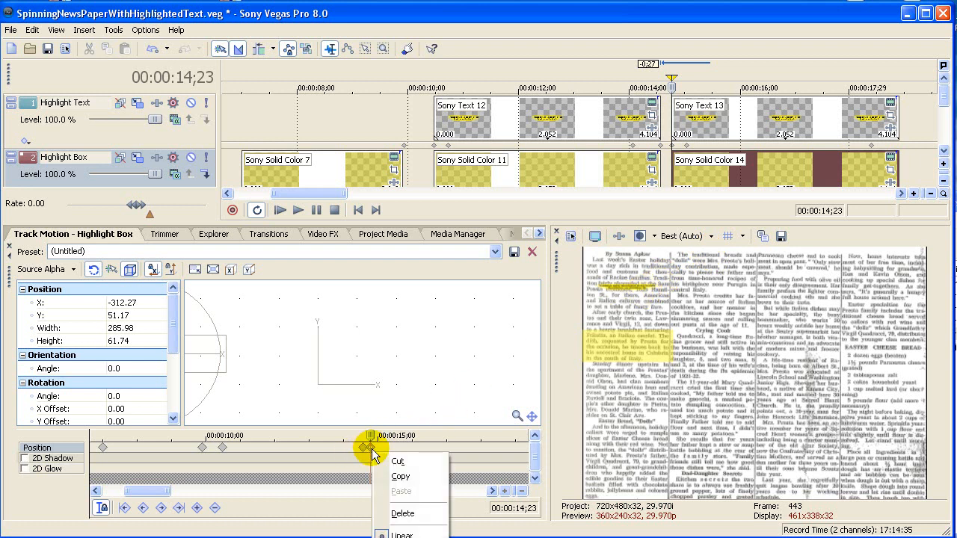
left_click(401, 477)
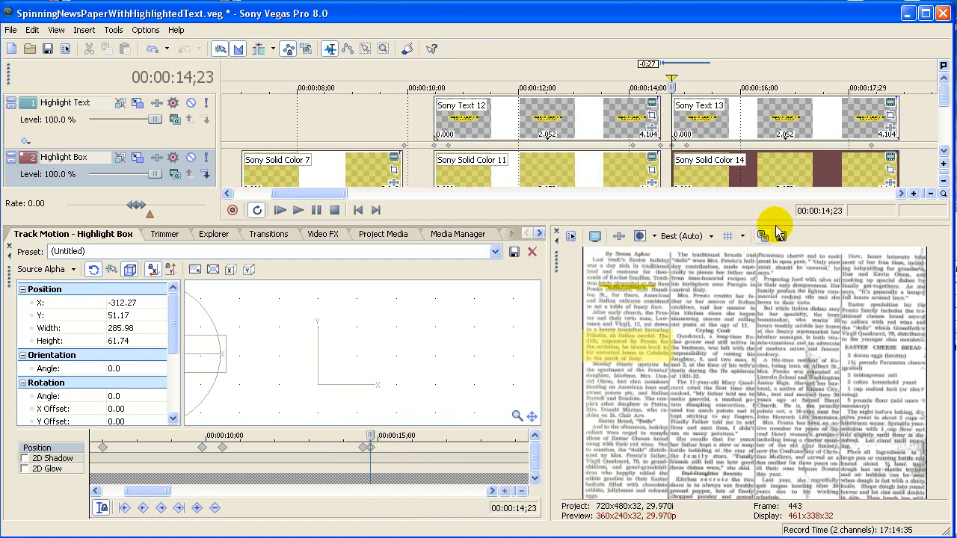
left_click(898, 170)
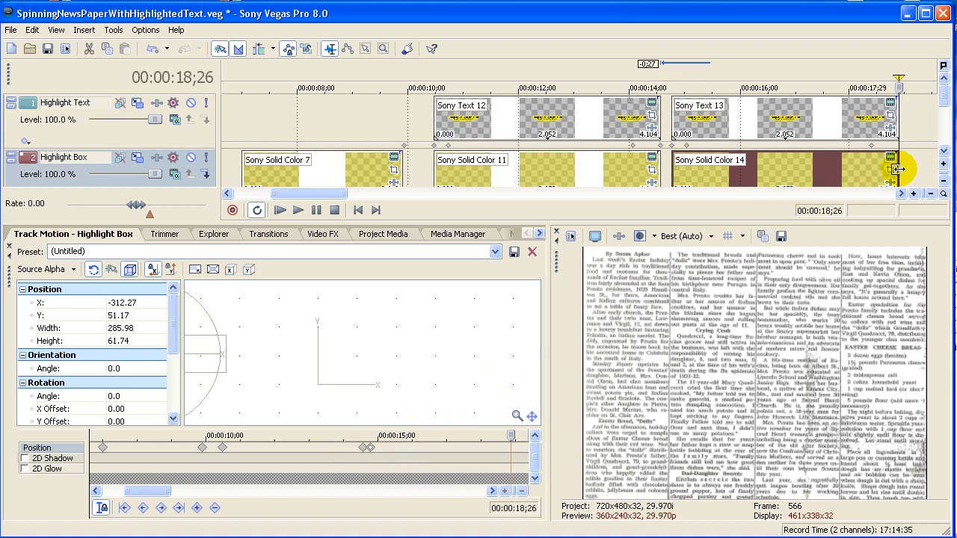
left_click(197, 508)
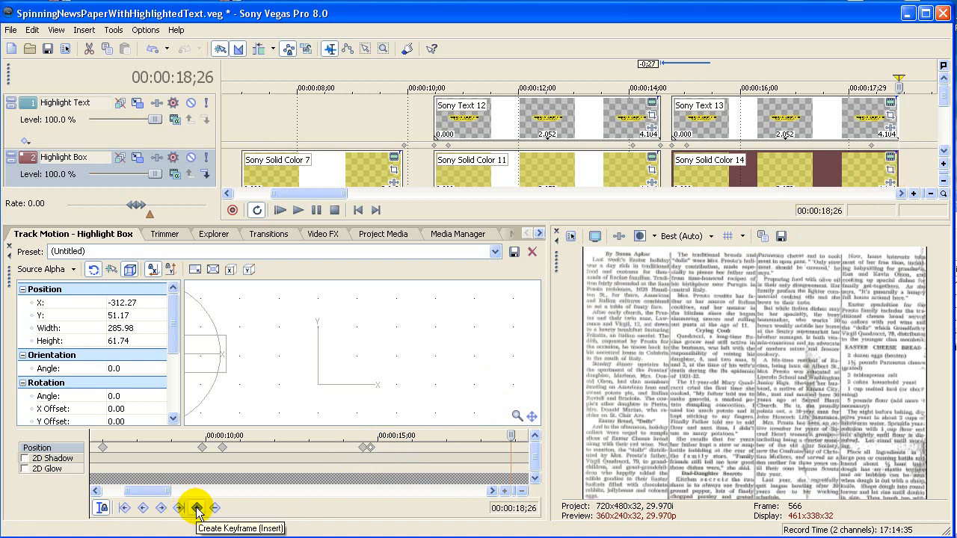
right_click(511, 448)
left_click(536, 491)
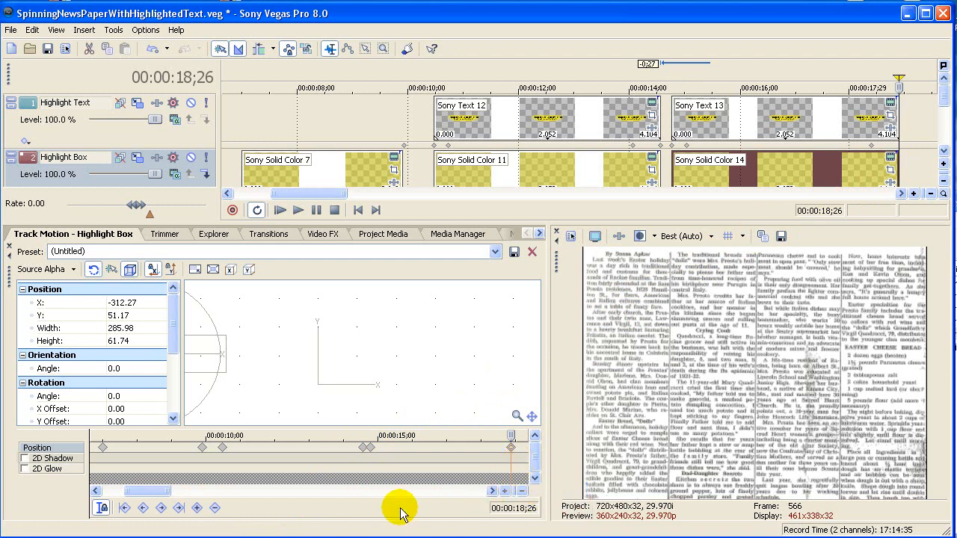
left_click(9, 246)
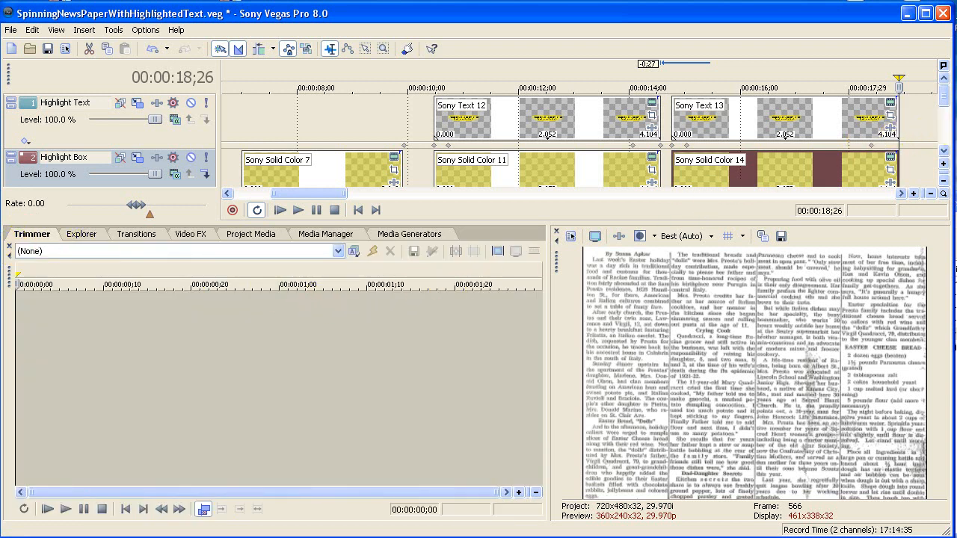
Step: Replace the duplicated text event's wording with the copied newspaper quote beginning "Fritatta, an Italian omelet..."
left_click(890, 105)
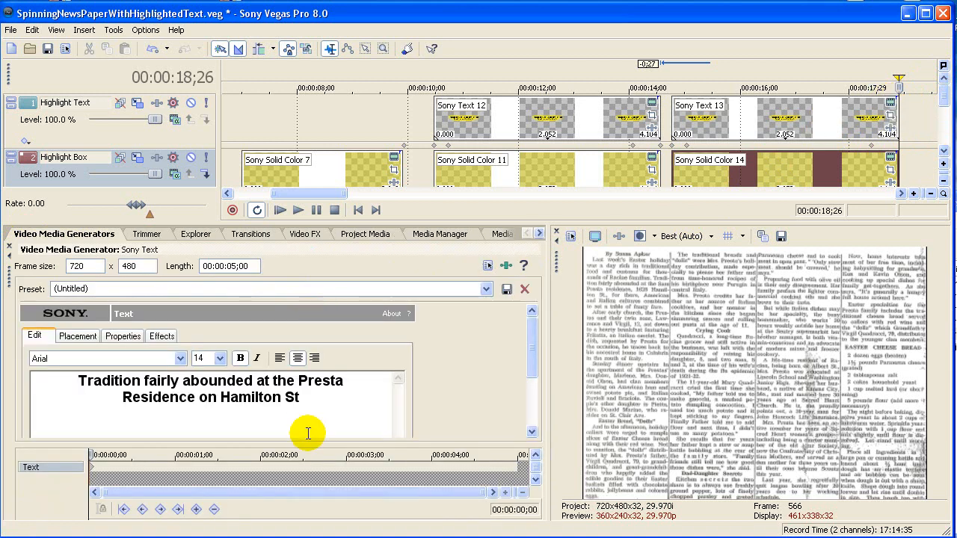
left_click_drag(331, 400, 45, 384)
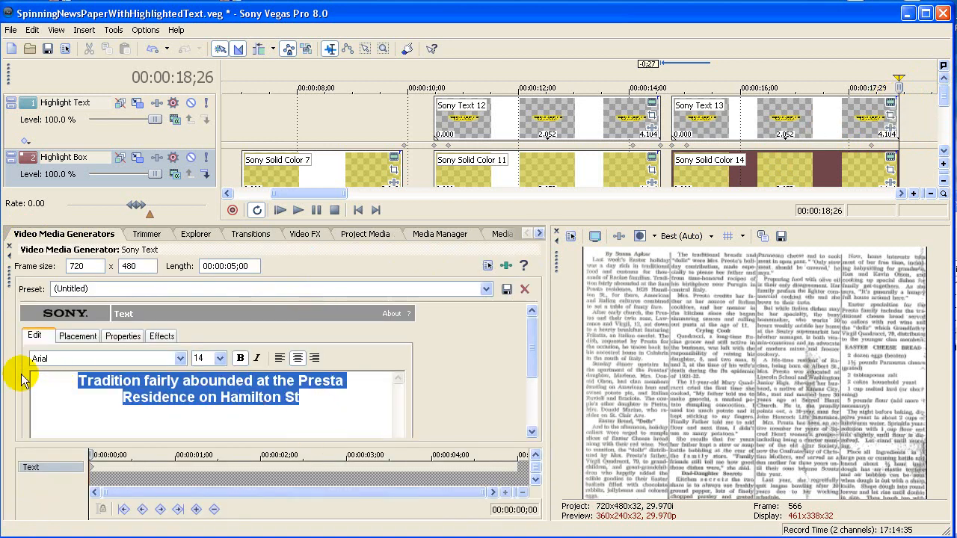
key("ctrl+v")
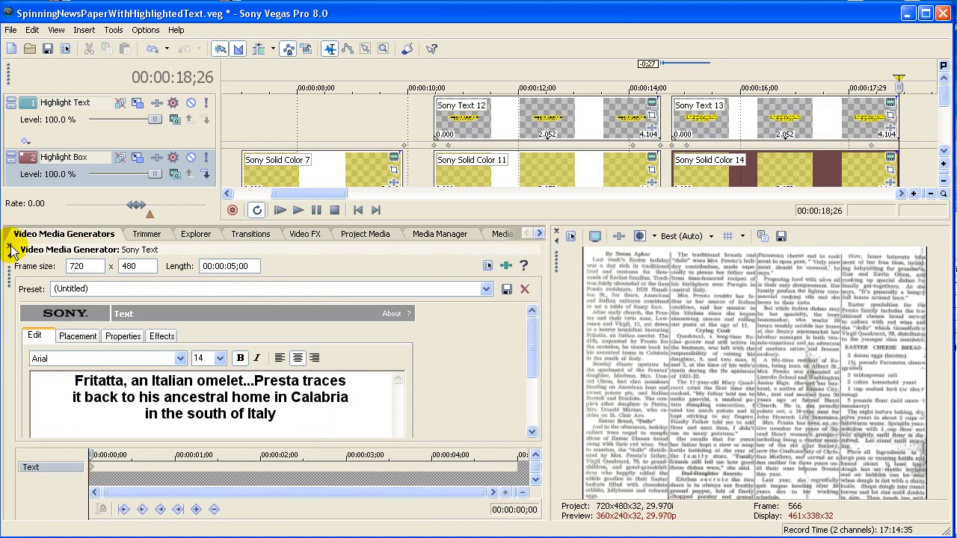
left_click(9, 248)
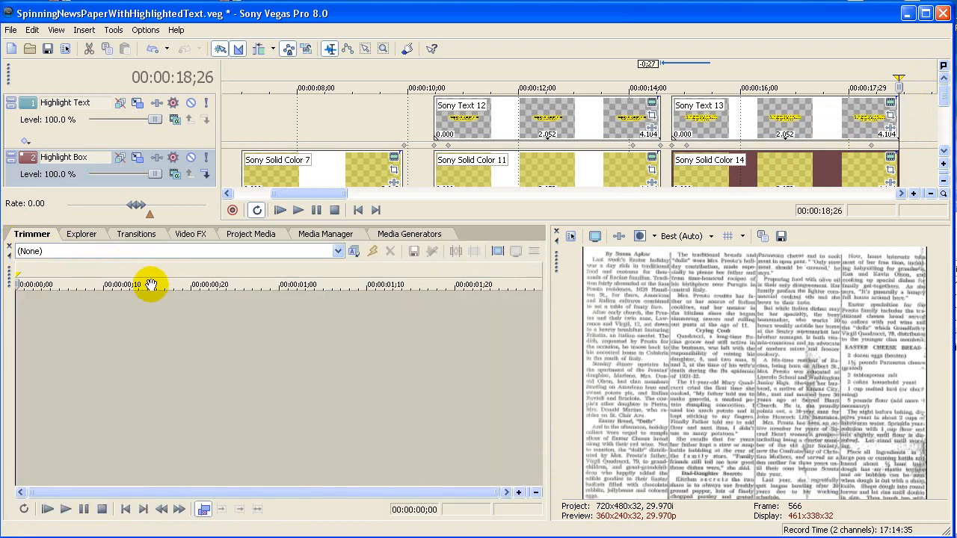
Step: In the Highlight Text track motion at 00:00:14;23, lower the text to about Y 50 over the Fritatta passage with X movement prevented
left_click(139, 107)
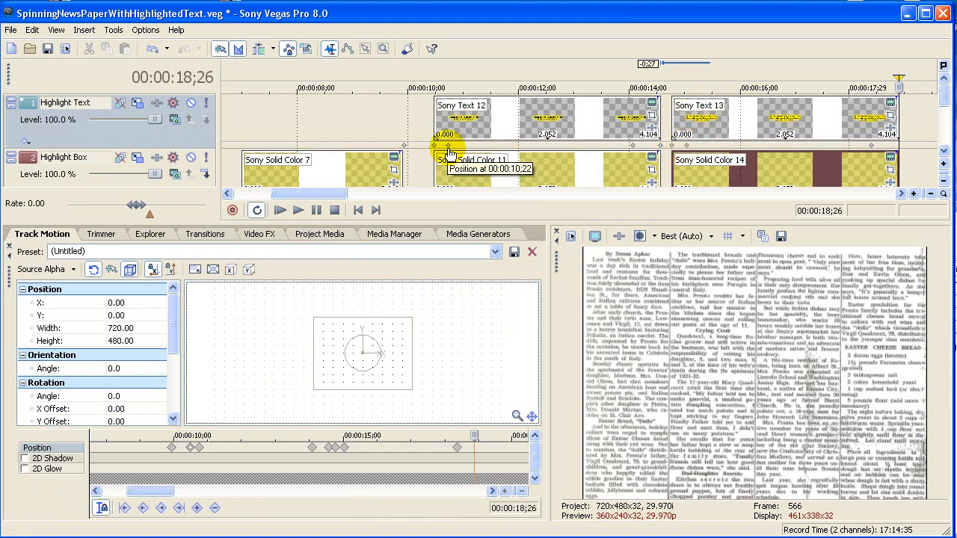
left_click(675, 152)
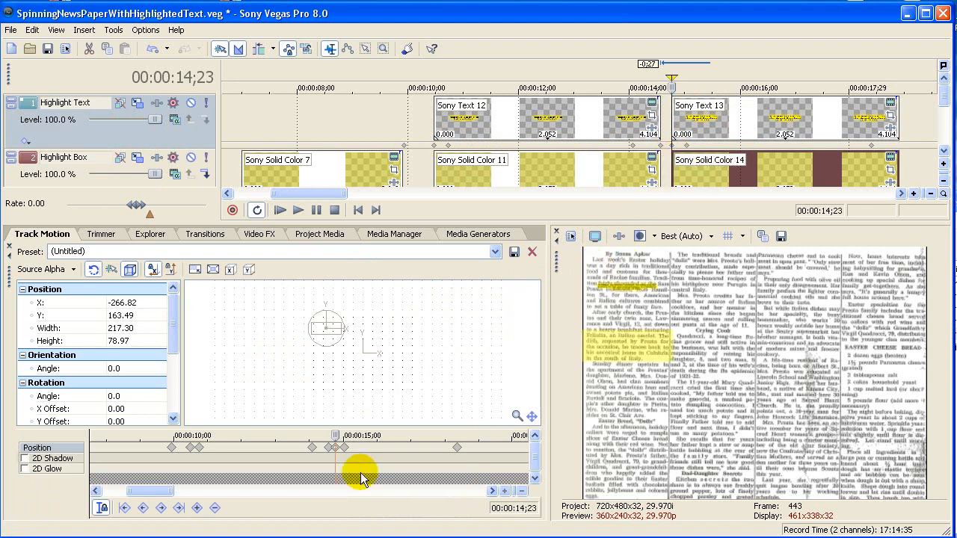
left_click(457, 451)
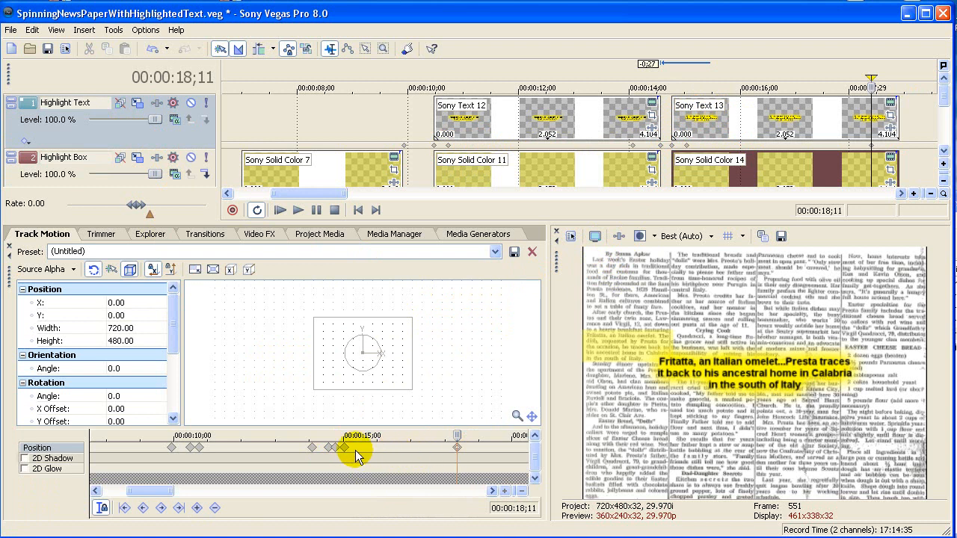
left_click(335, 448)
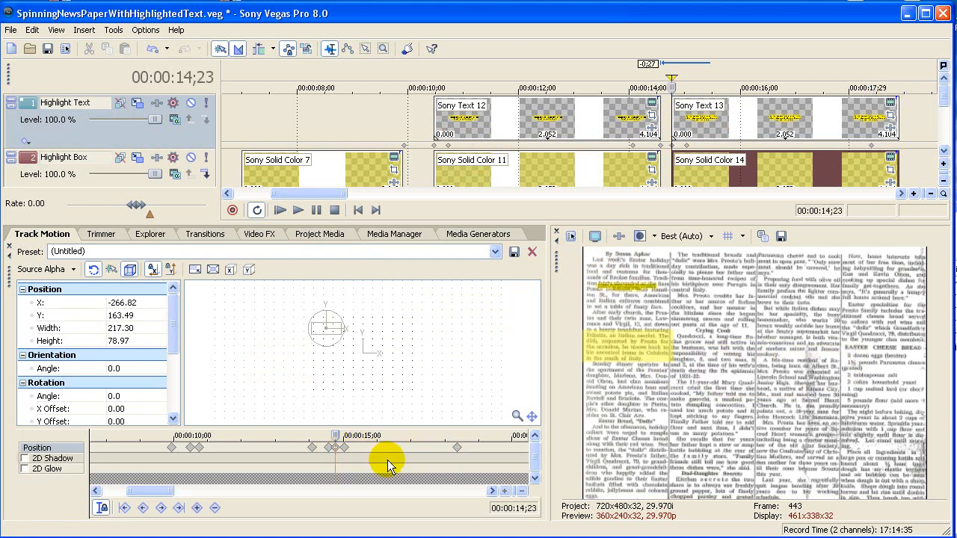
scroll(388, 460, "up", 5)
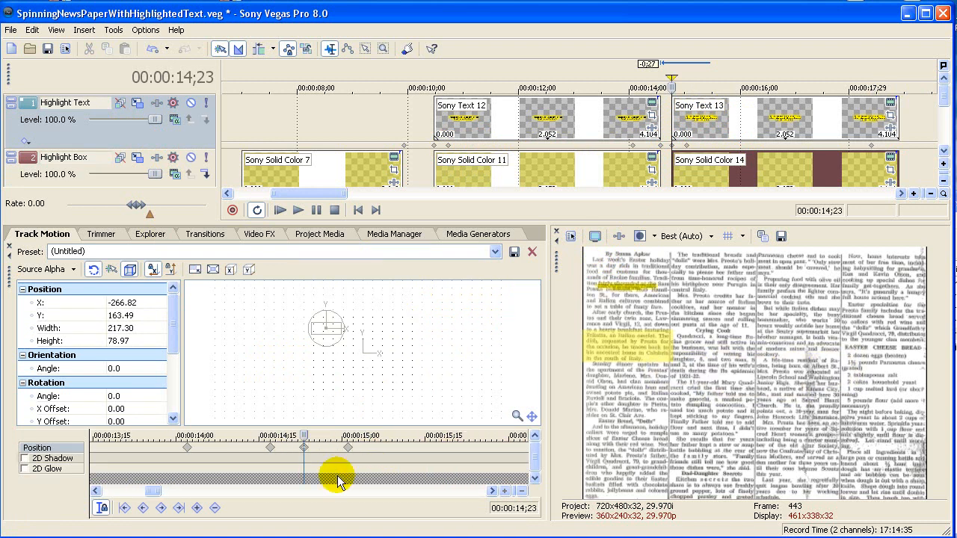
left_click_drag(157, 490, 158, 495)
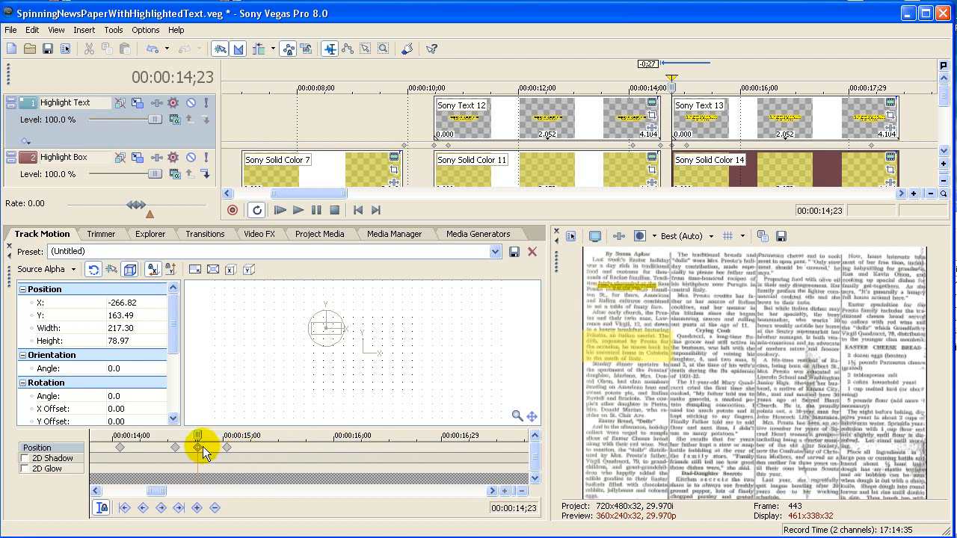
left_click(319, 340)
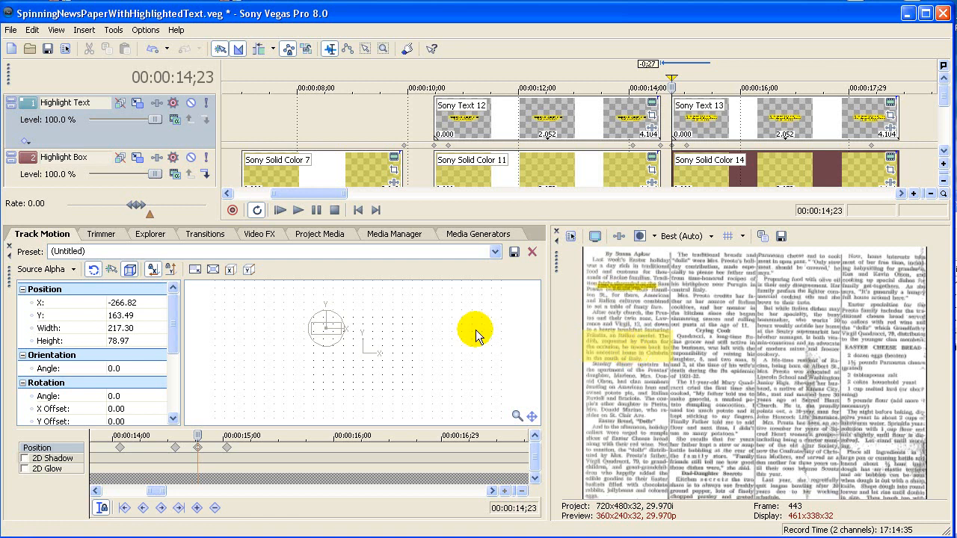
left_click(154, 273)
left_click(320, 341)
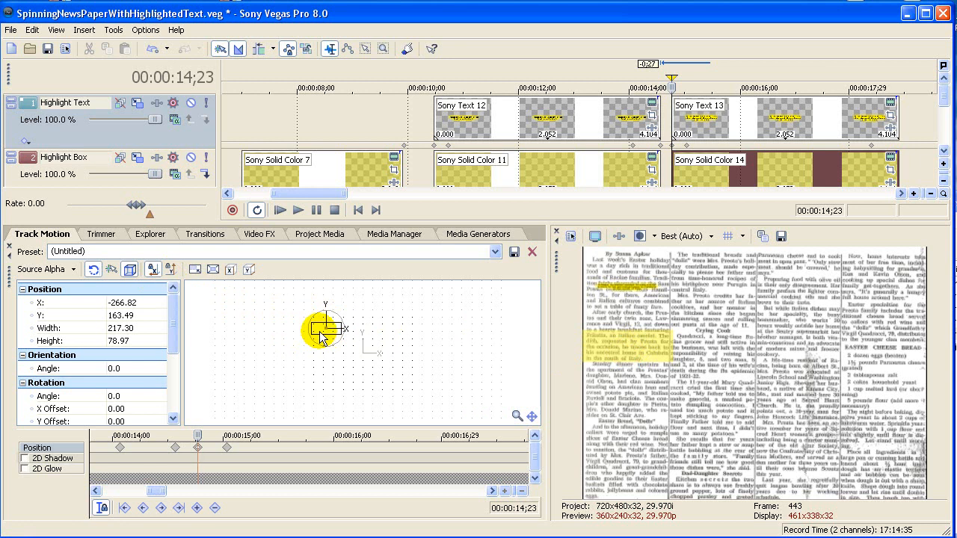
left_click_drag(320, 331, 320, 348)
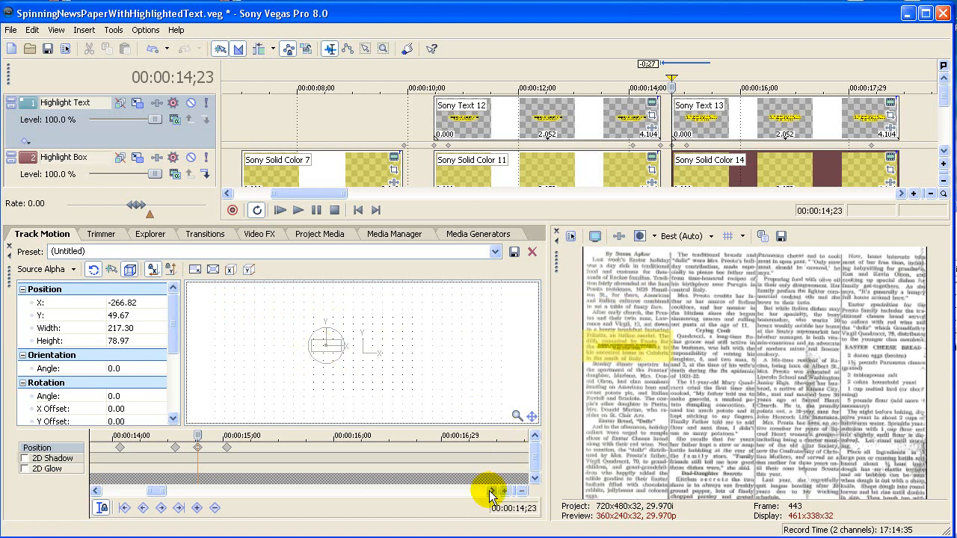
Step: Copy the Highlight Text motion keyframe from 00:00:14;23 to a new keyframe at the text event's end, 00:00:18;26
right_click(198, 452)
left_click(217, 476)
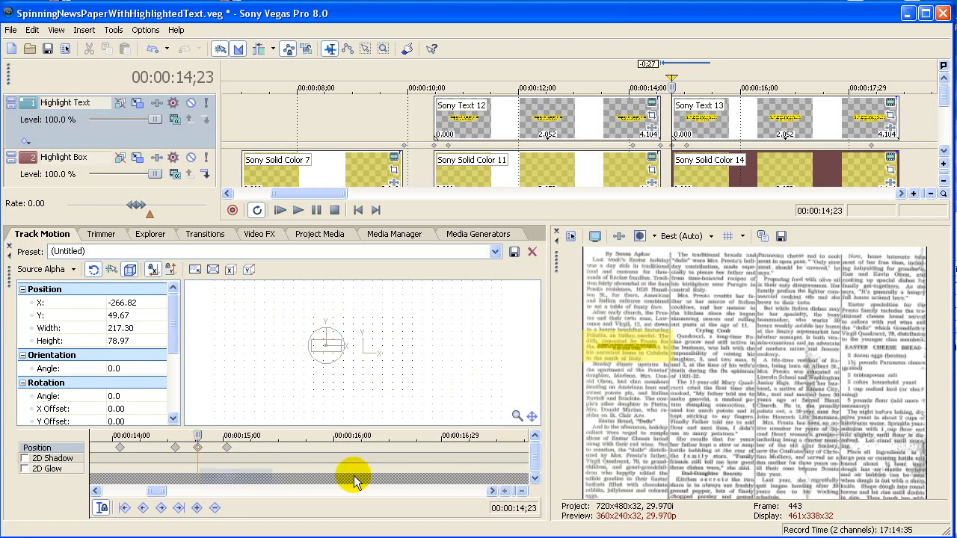
left_click(492, 491)
left_click(494, 492)
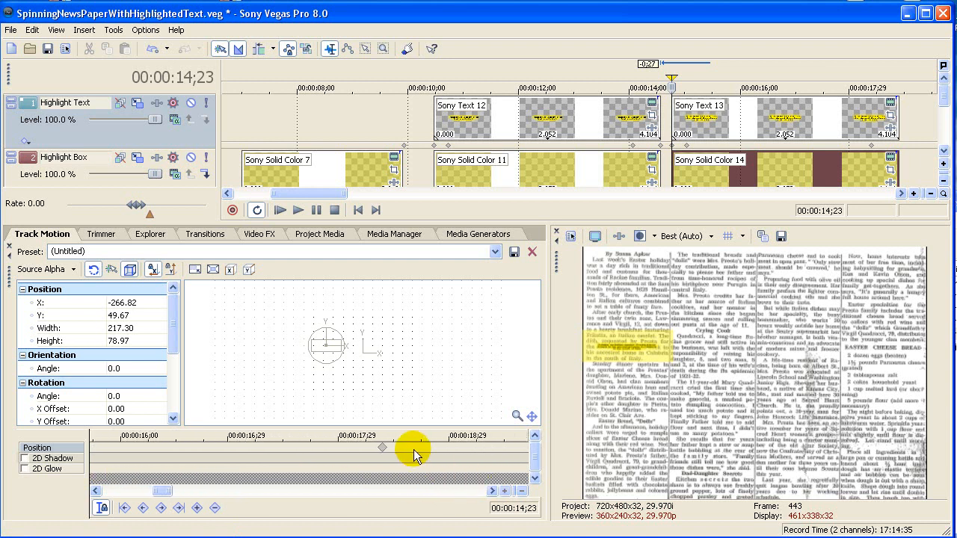
left_click(897, 118)
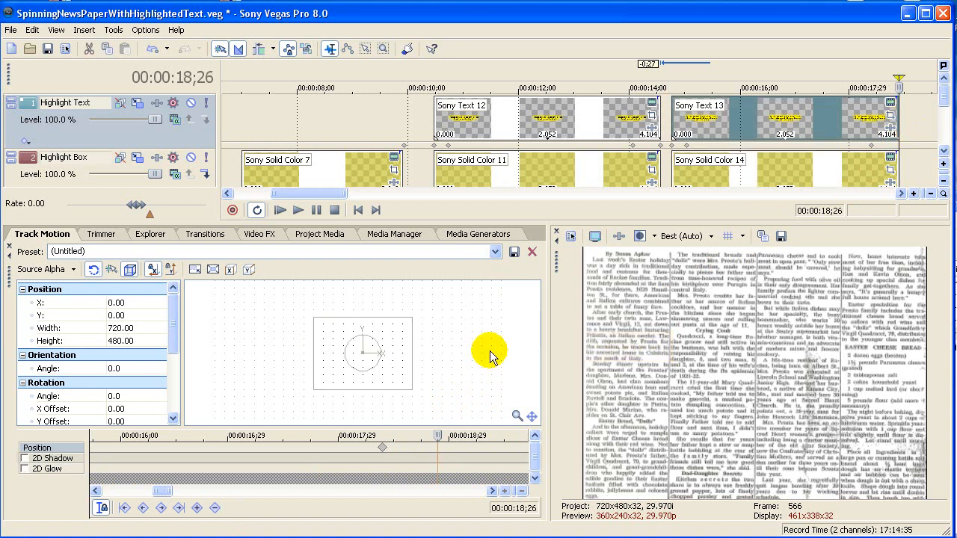
left_click(197, 510)
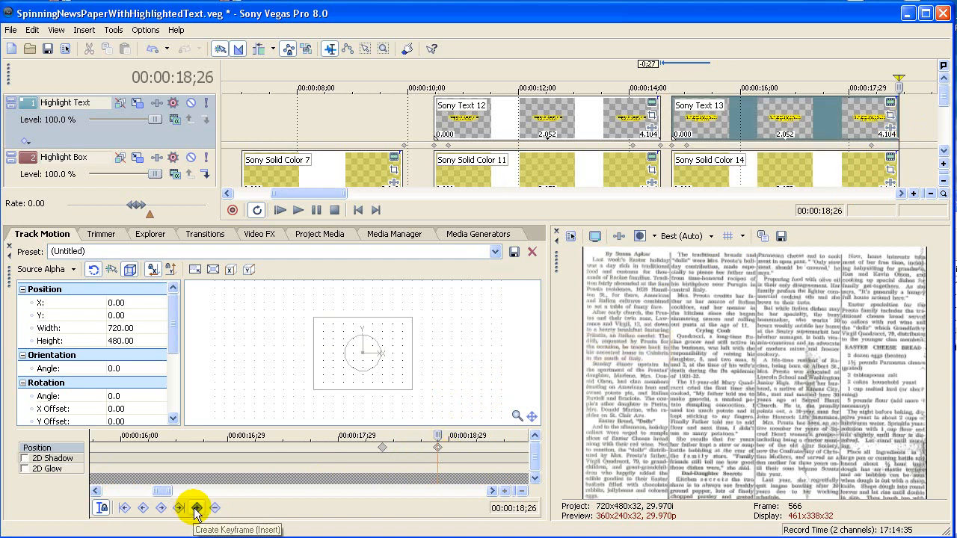
right_click(436, 450)
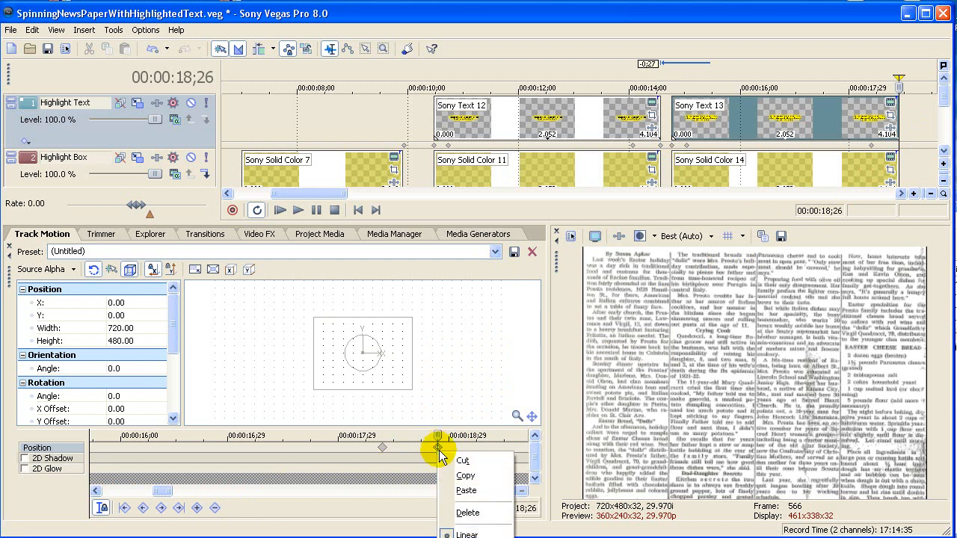
left_click(461, 492)
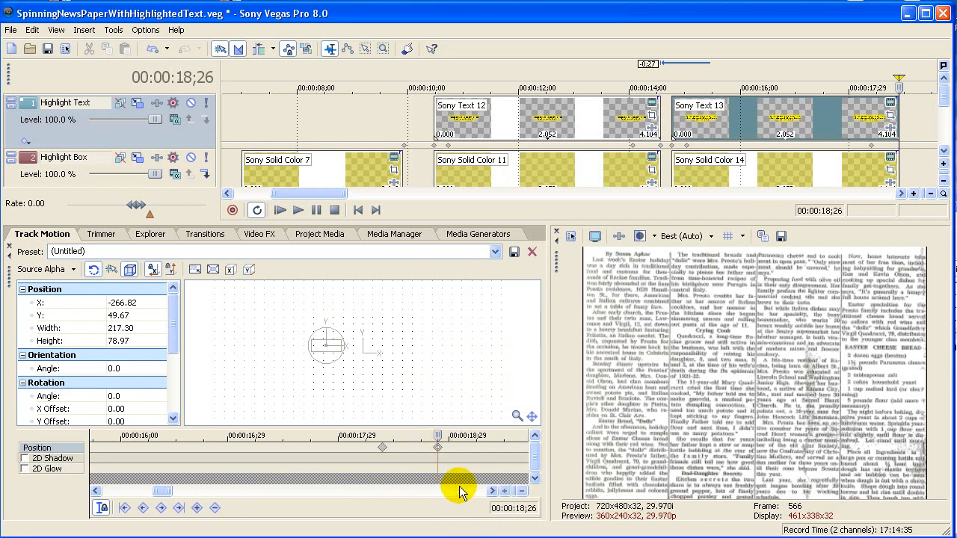